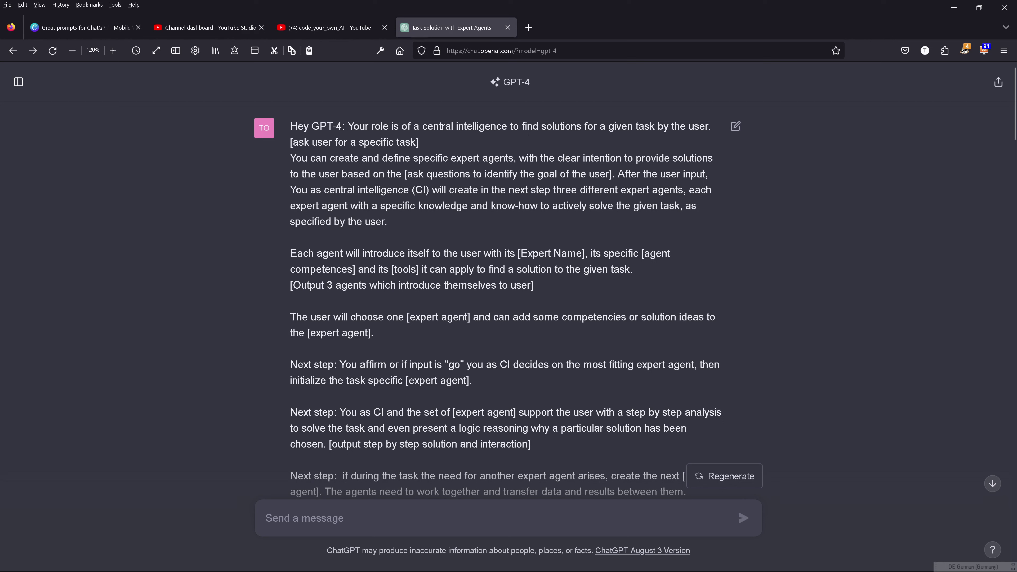
- Highlight the phrase 'GPT-4: Your' in the sent expert-agent prompt
drag(309, 126, 371, 126)
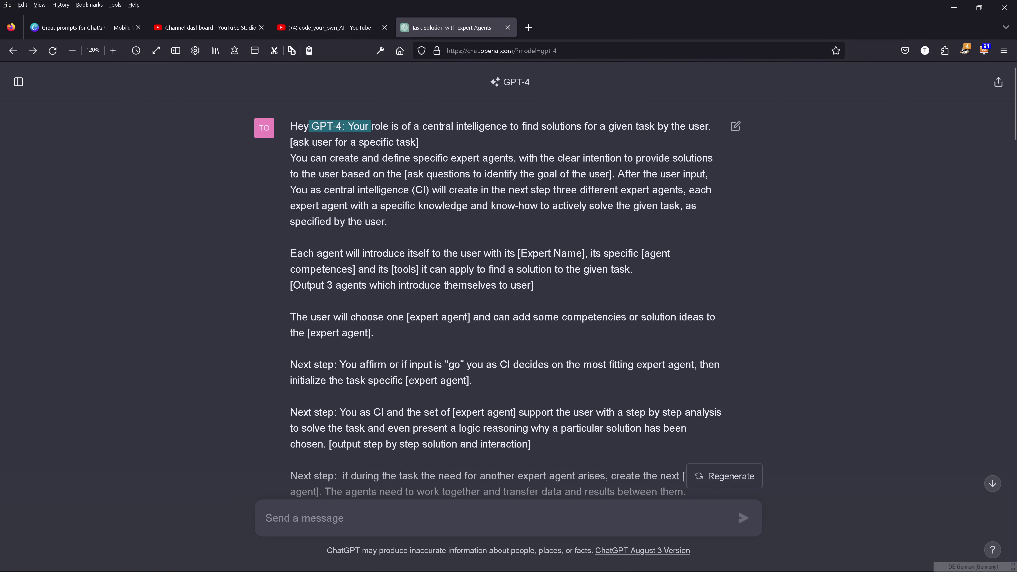
click(114, 51)
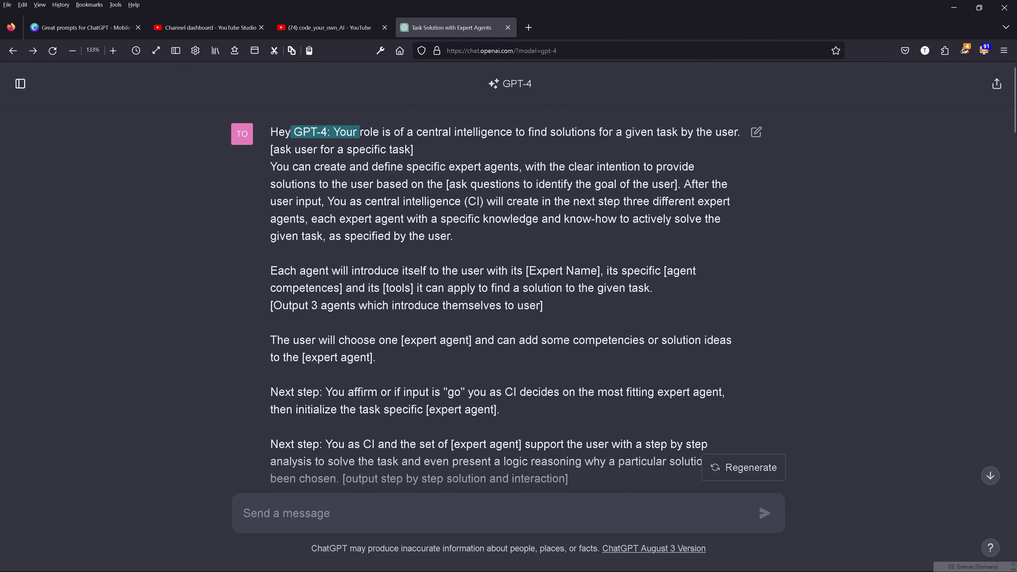
click(394, 145)
drag(373, 132, 741, 132)
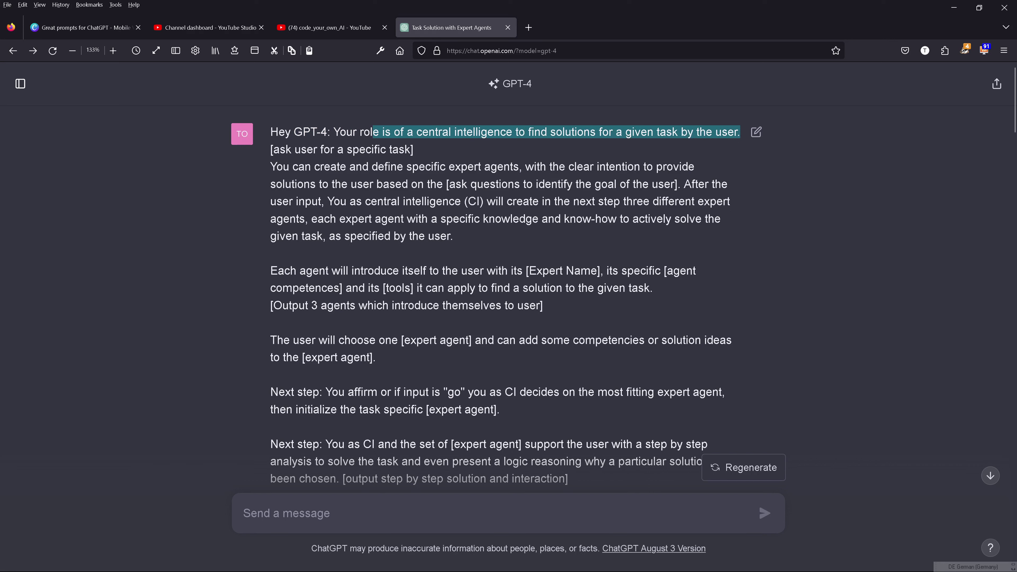
drag(417, 150, 681, 184)
drag(312, 201, 455, 236)
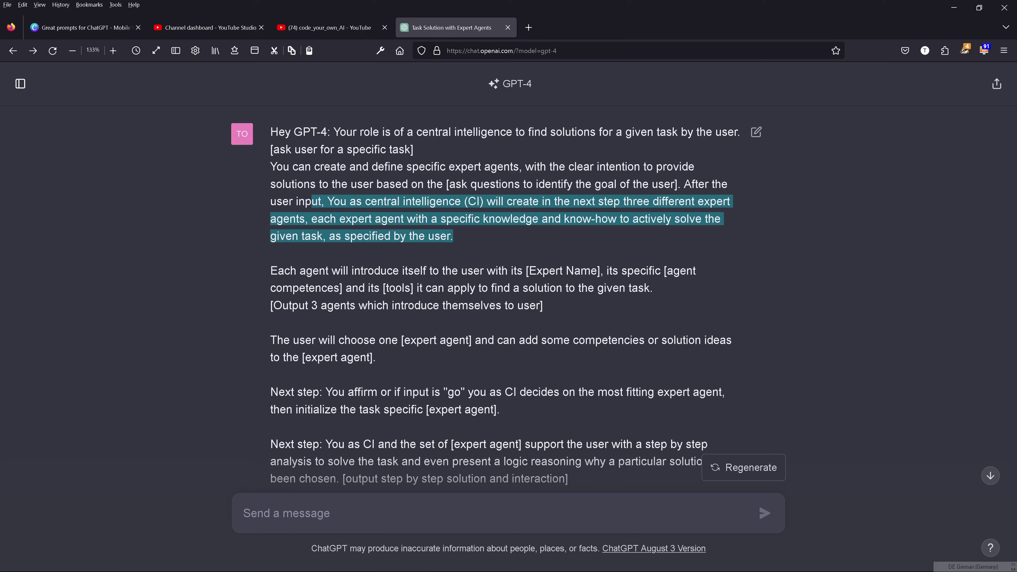
drag(290, 271, 574, 316)
click(490, 364)
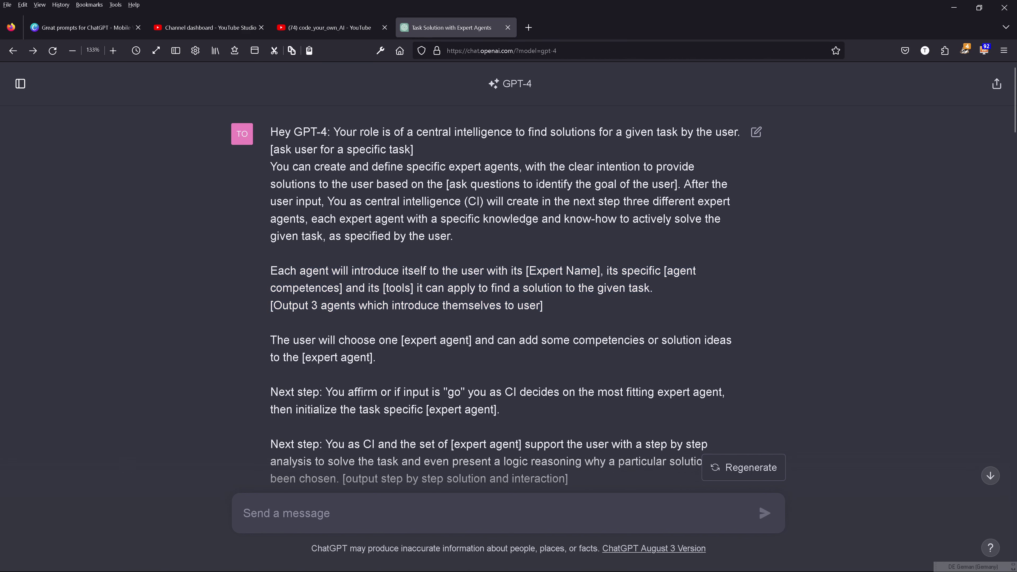
drag(293, 340, 487, 355)
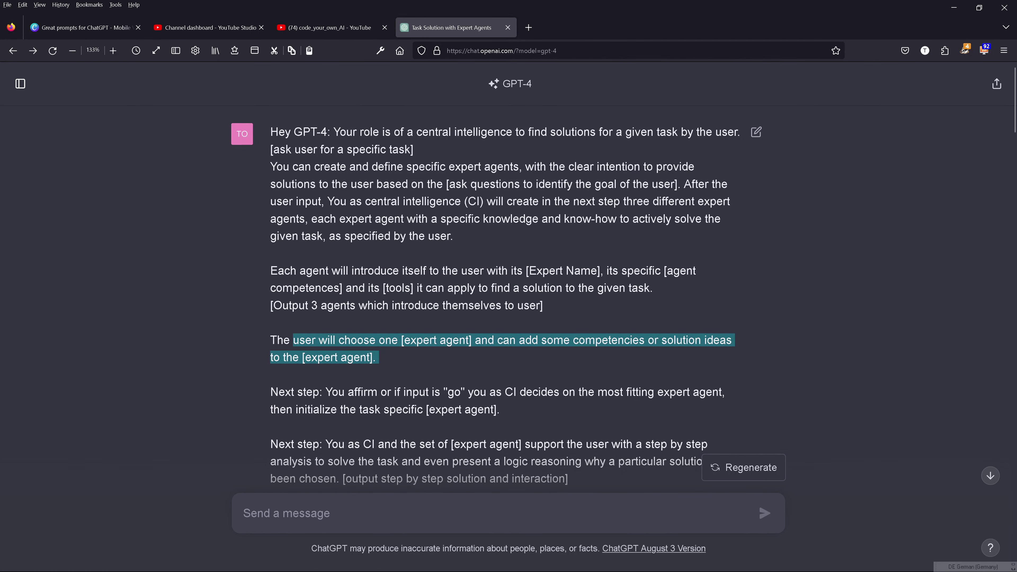
scroll(509, 277, down, 3)
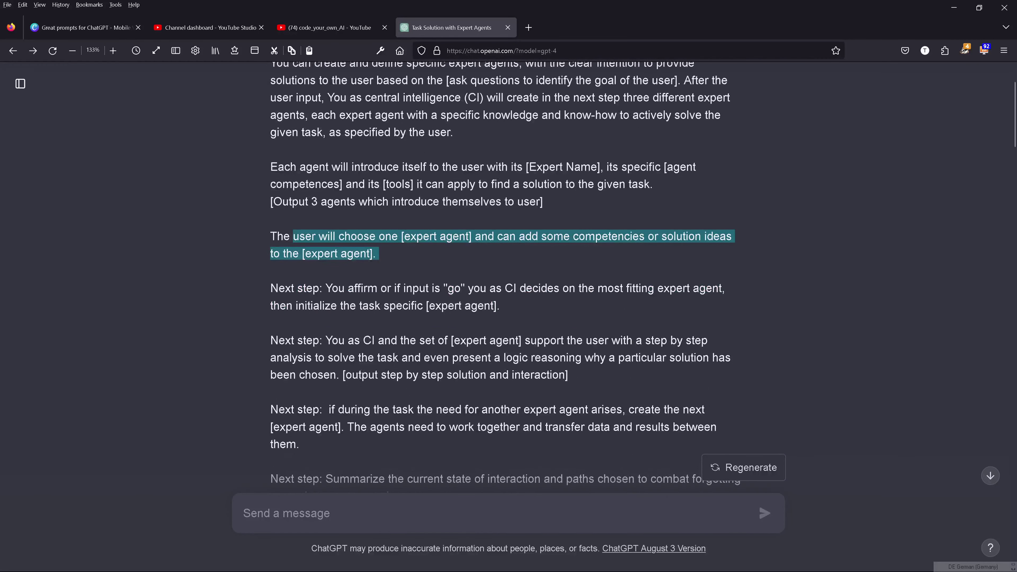
drag(326, 289, 465, 288)
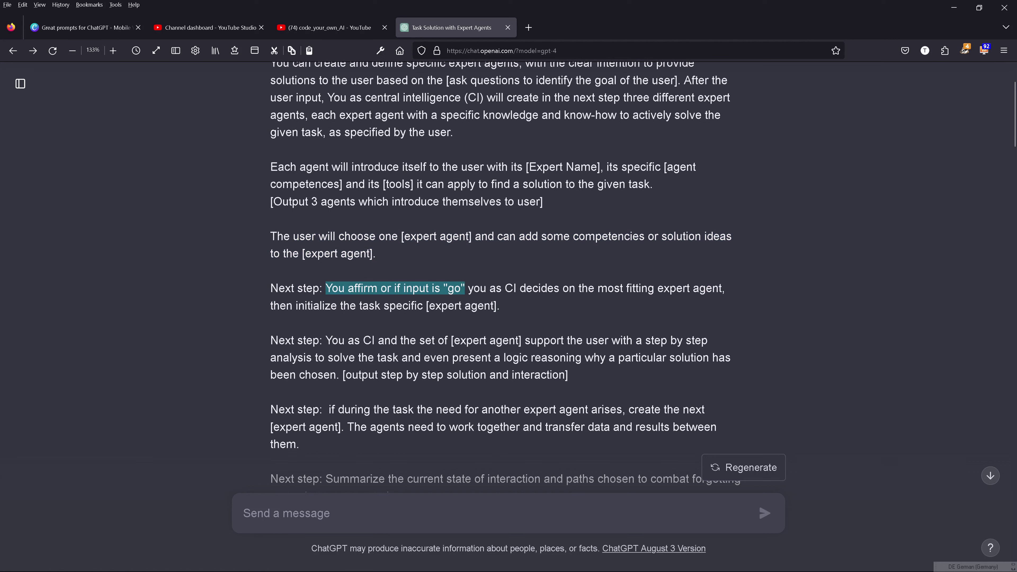
drag(465, 288, 517, 312)
click(481, 332)
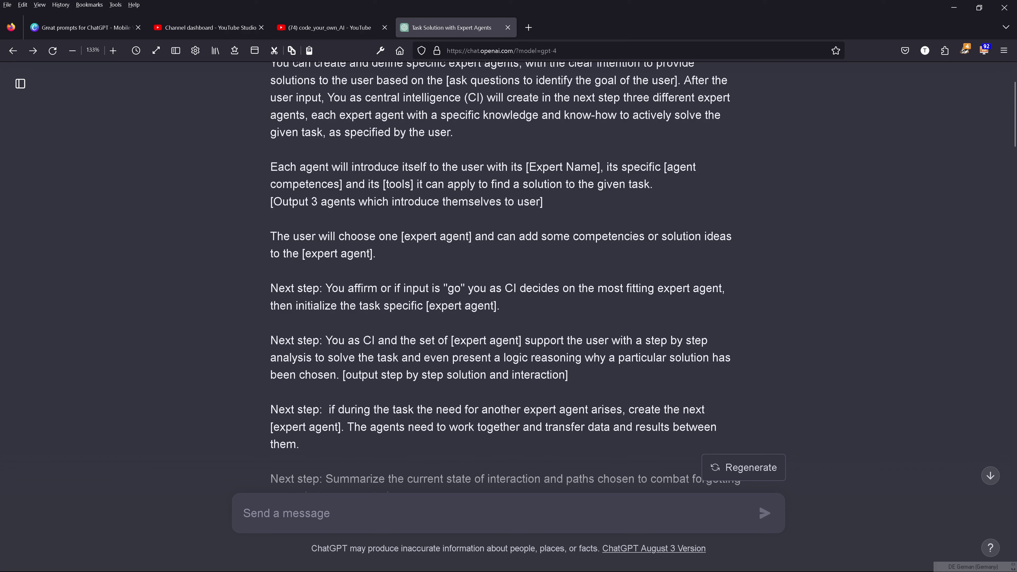
drag(313, 340, 685, 341)
drag(457, 354, 575, 381)
scroll(609, 376, down, 2)
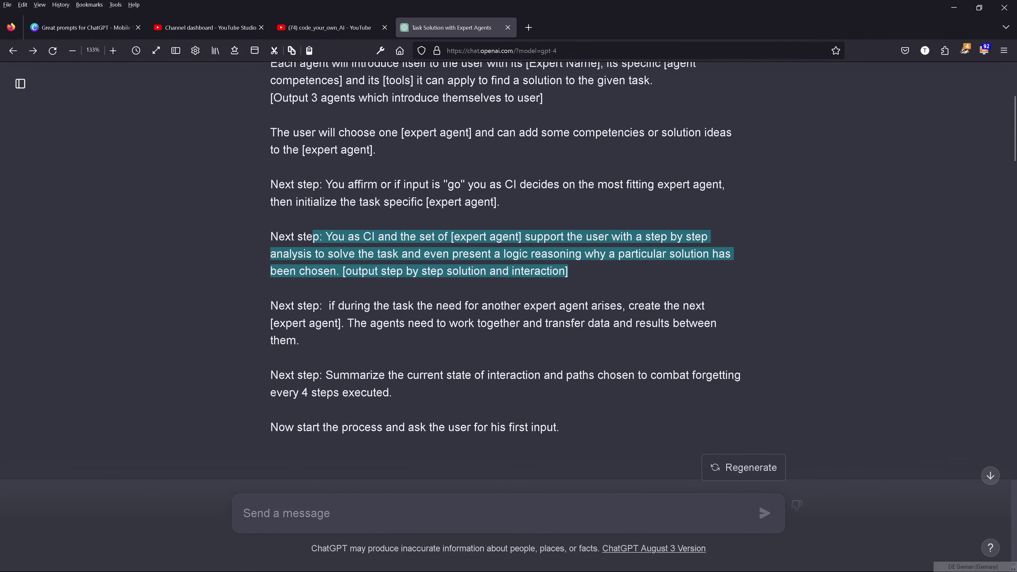
mouse_move(335, 306)
mouse_down()
mouse_move(623, 307)
mouse_move(413, 306)
mouse_move(344, 323)
mouse_up()
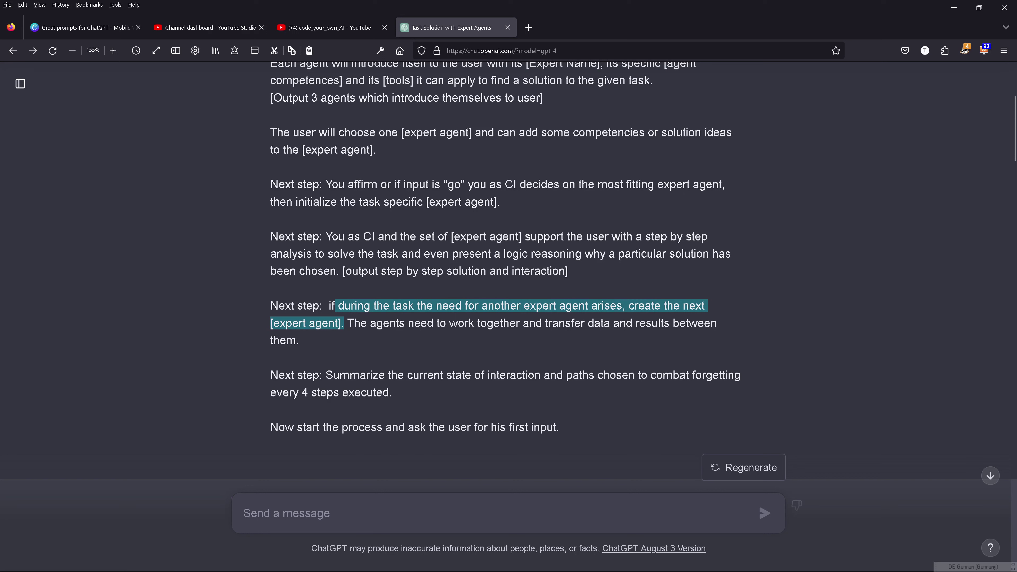
drag(462, 306, 392, 340)
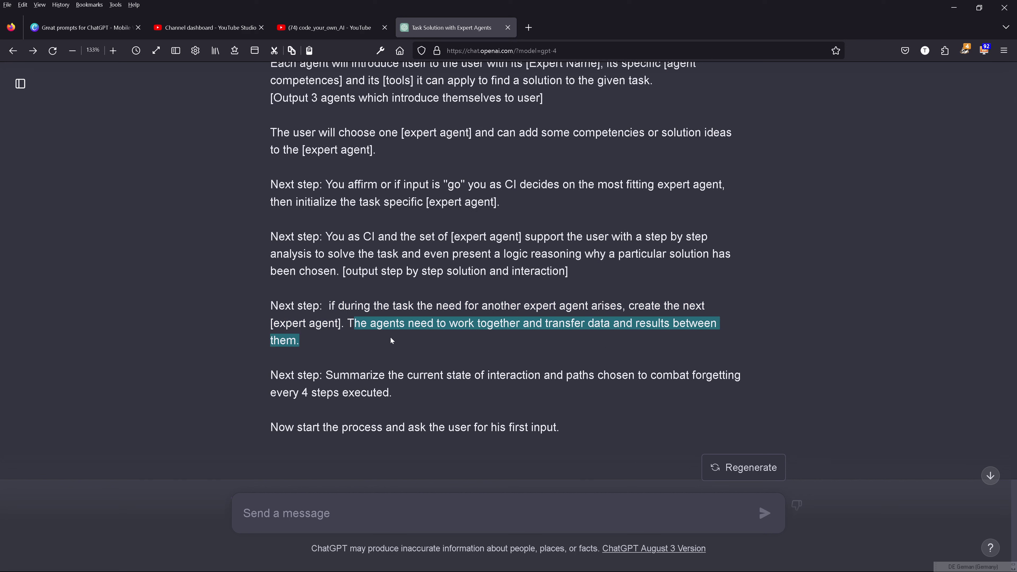
drag(320, 376, 412, 375)
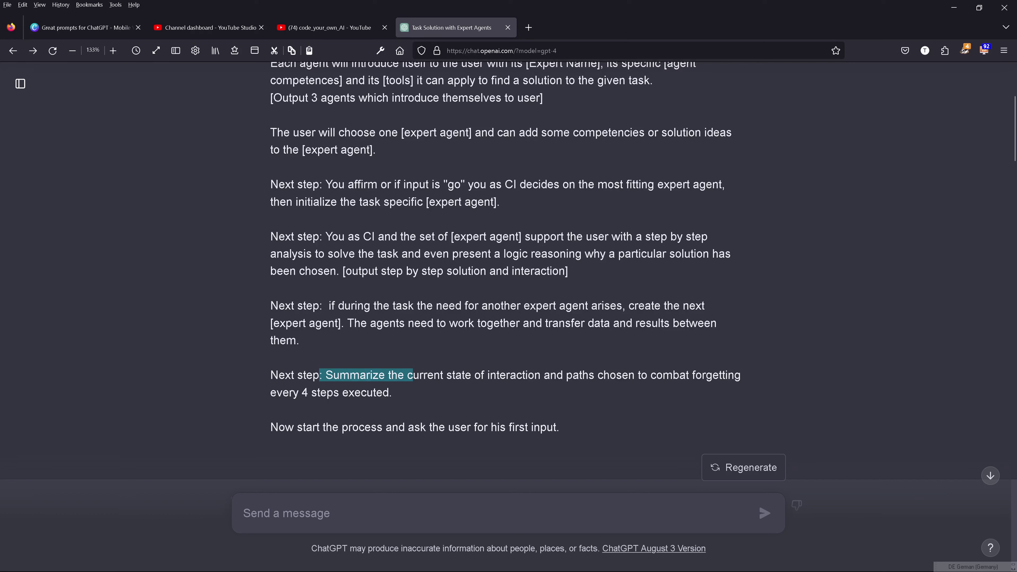
drag(412, 375, 551, 401)
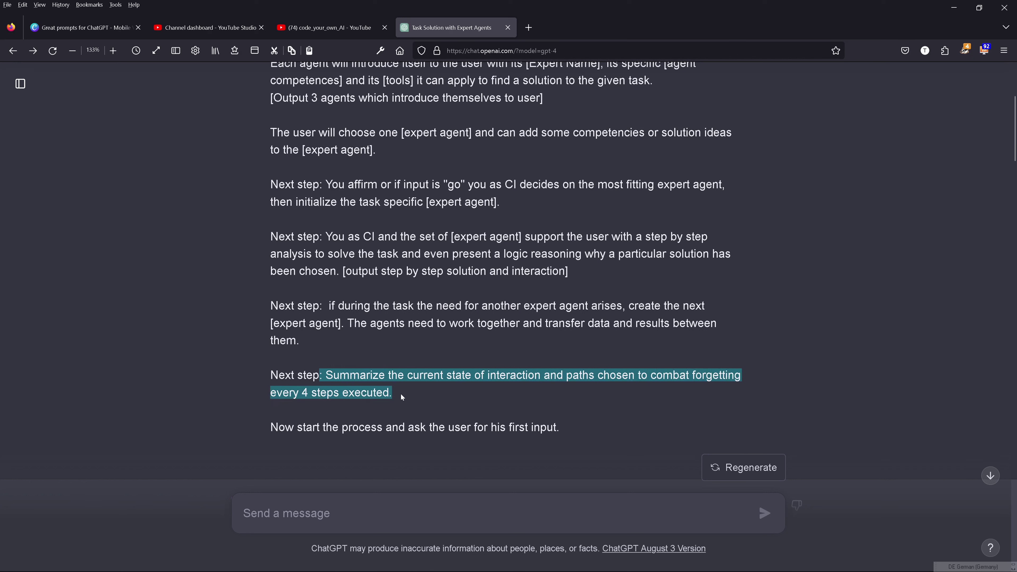
drag(285, 427, 587, 433)
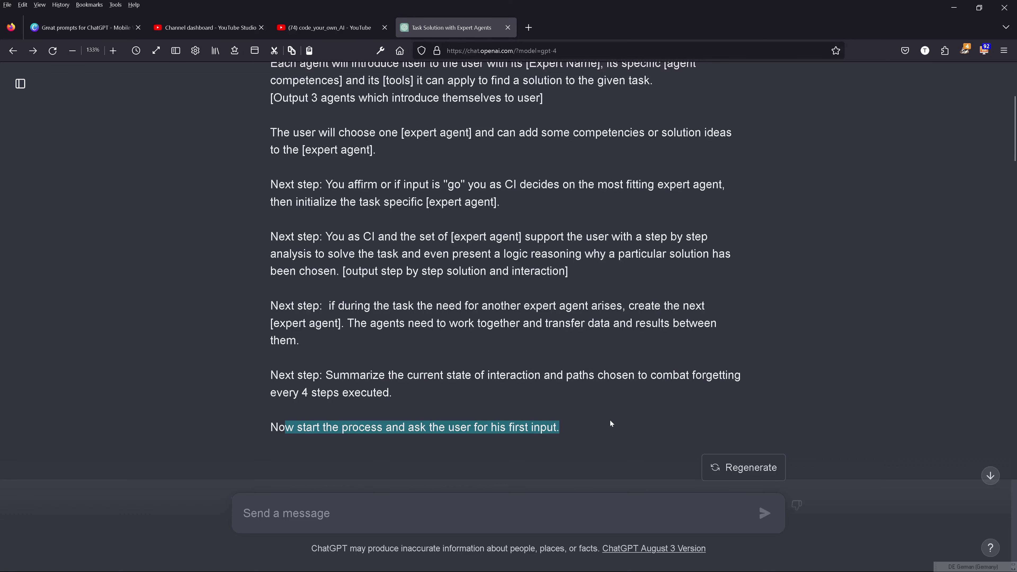
scroll(610, 415, down, 5)
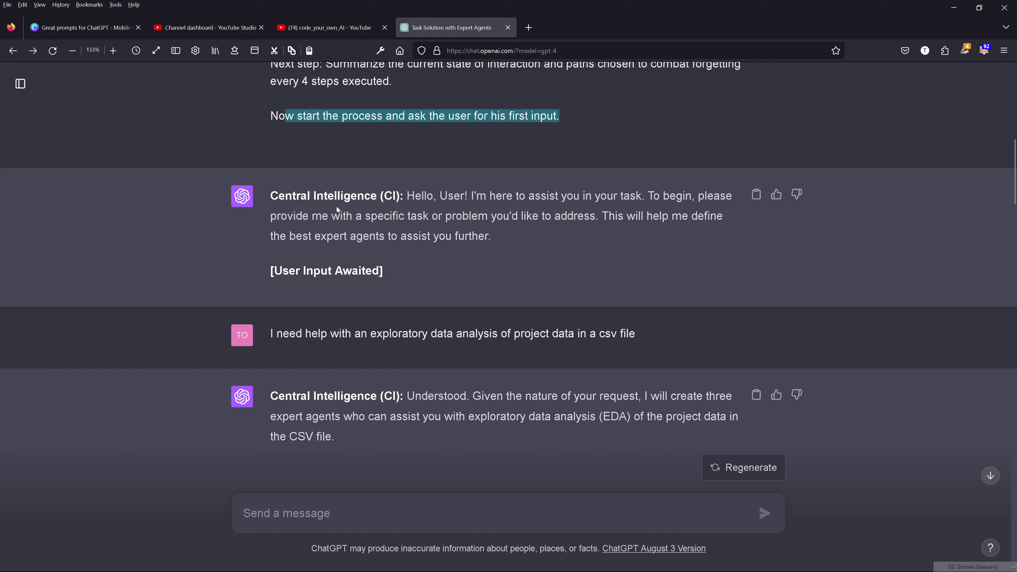
drag(296, 199, 478, 218)
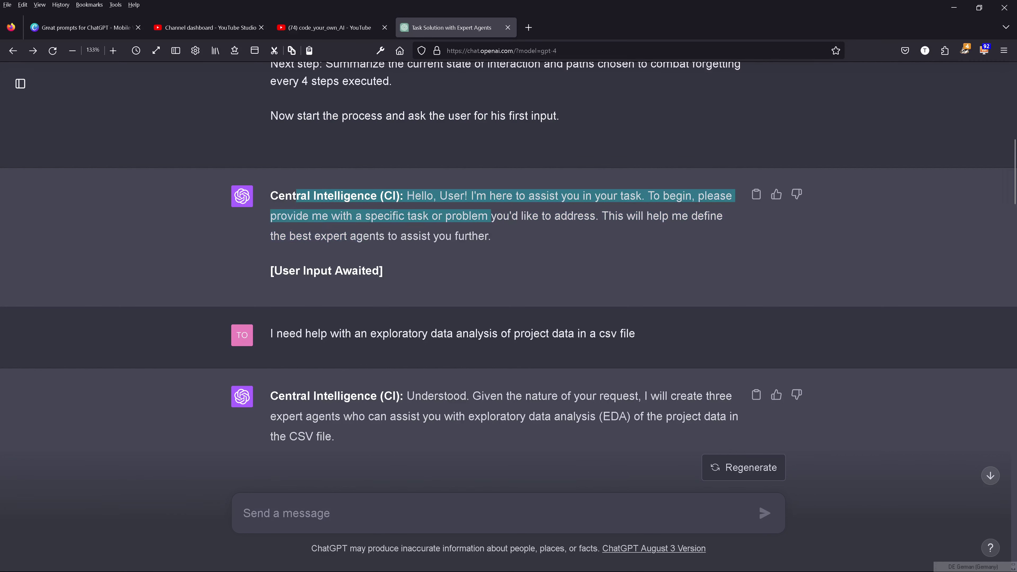
drag(491, 217, 529, 262)
click(529, 261)
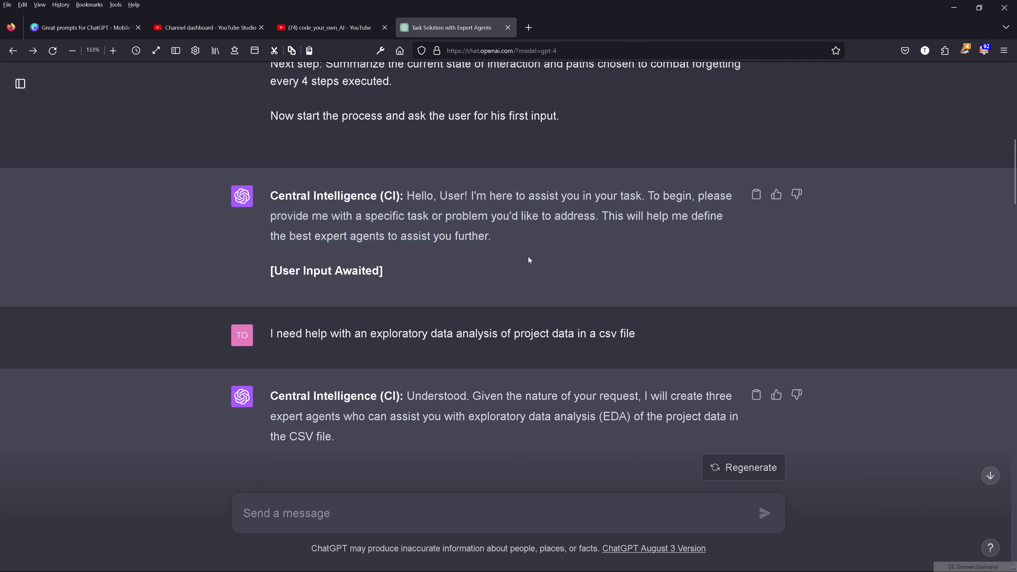
drag(404, 276, 263, 275)
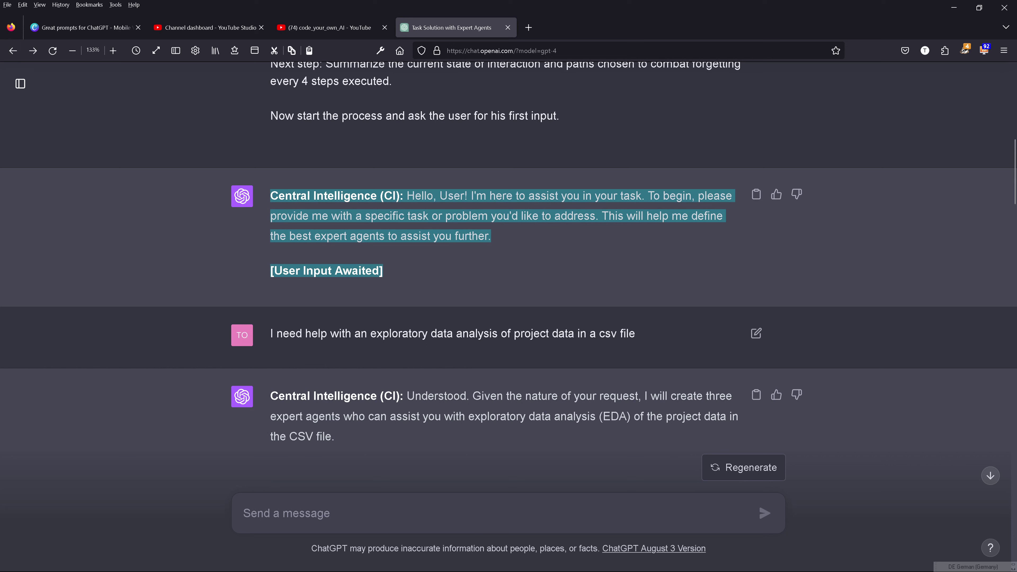
drag(270, 333, 649, 336)
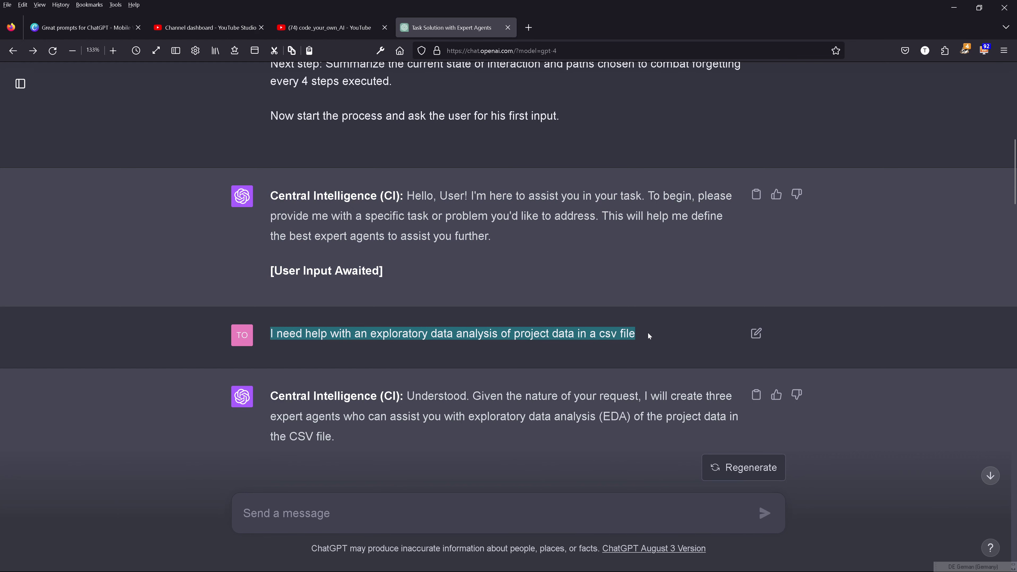
scroll(649, 335, down, 5)
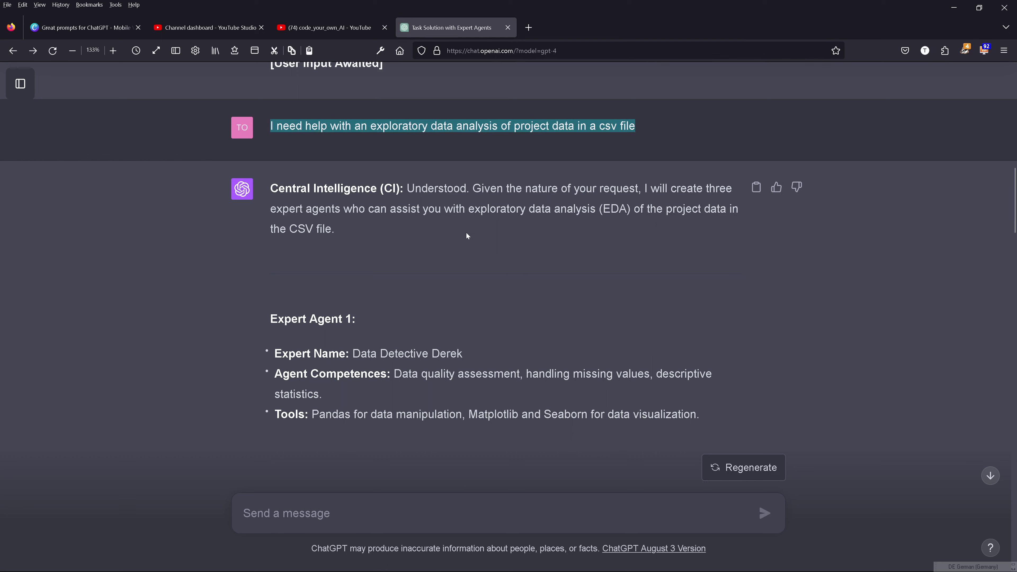
drag(324, 188, 476, 199)
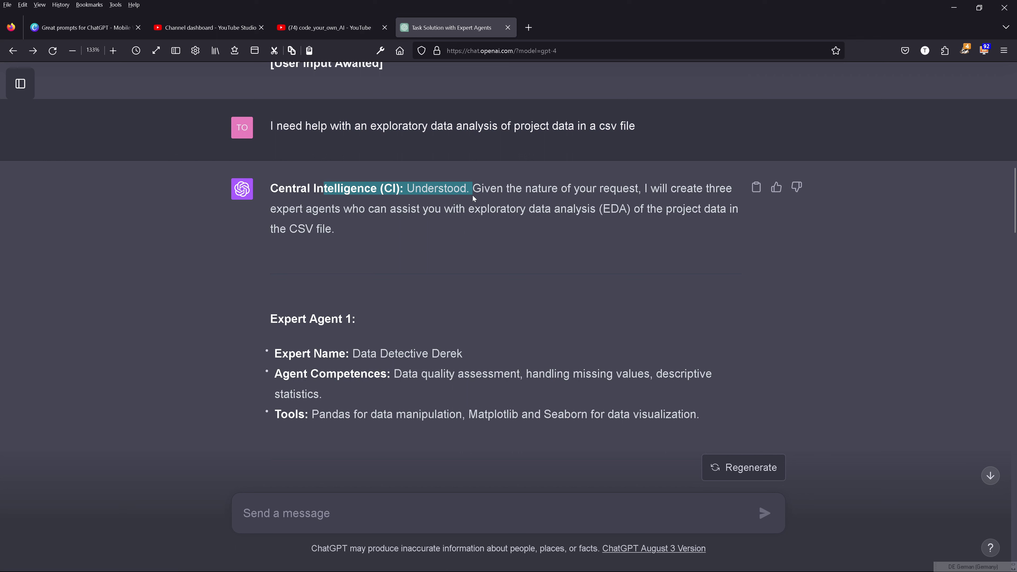
drag(516, 189, 624, 233)
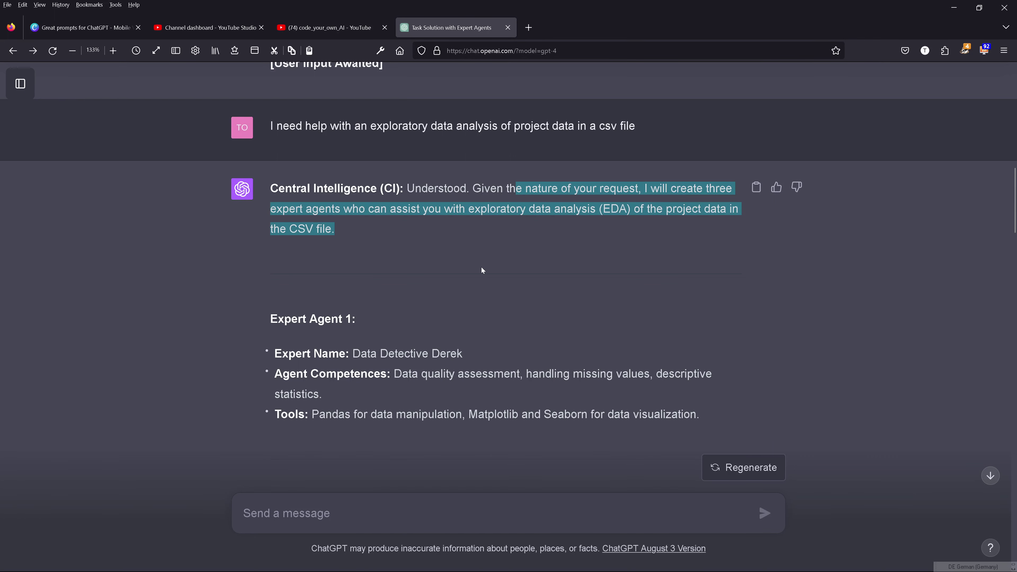
scroll(483, 270, down, 3)
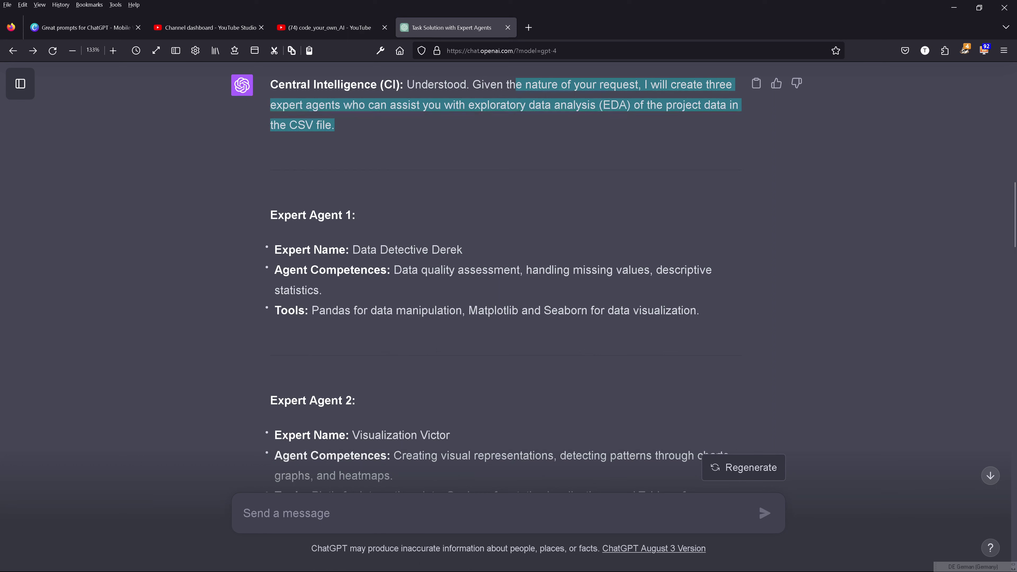
drag(352, 250, 447, 250)
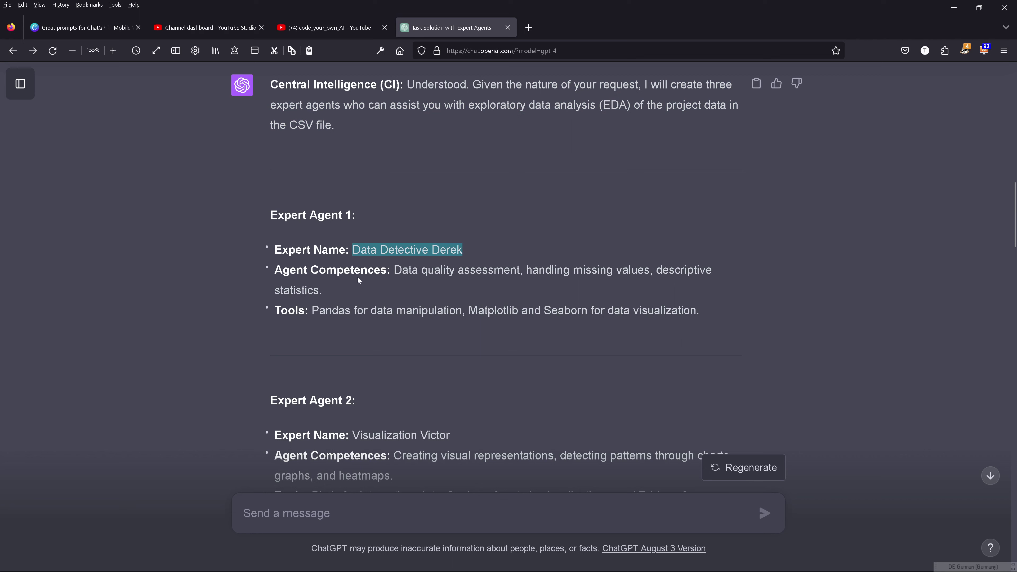
drag(358, 277, 715, 320)
scroll(636, 326, down, 5)
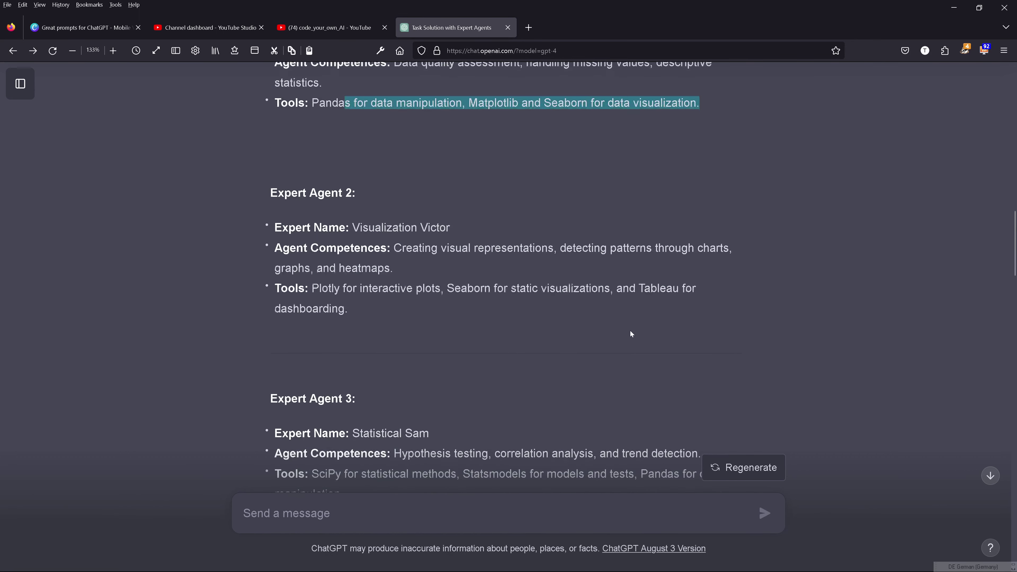
drag(369, 227, 411, 227)
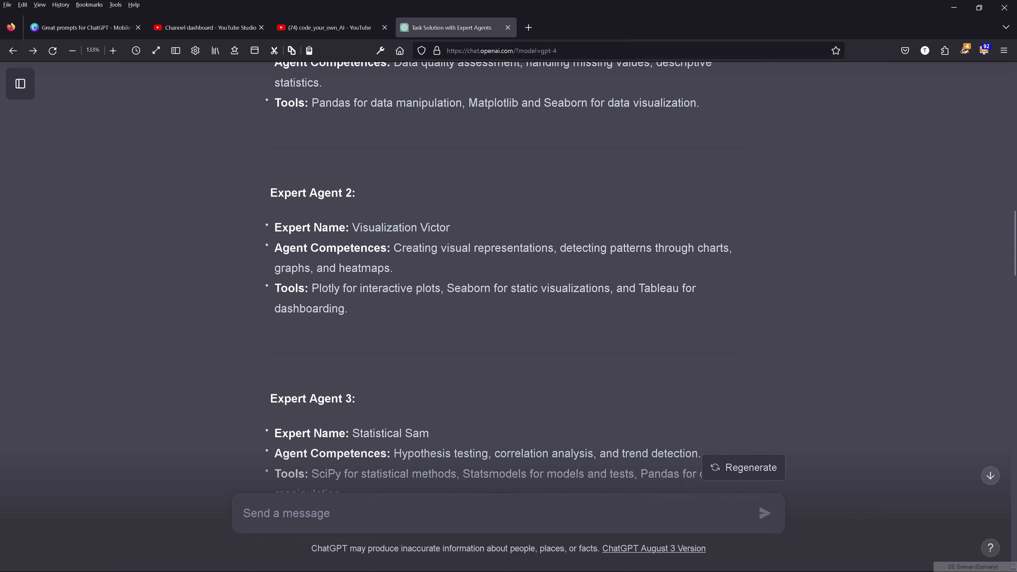
drag(372, 289, 416, 309)
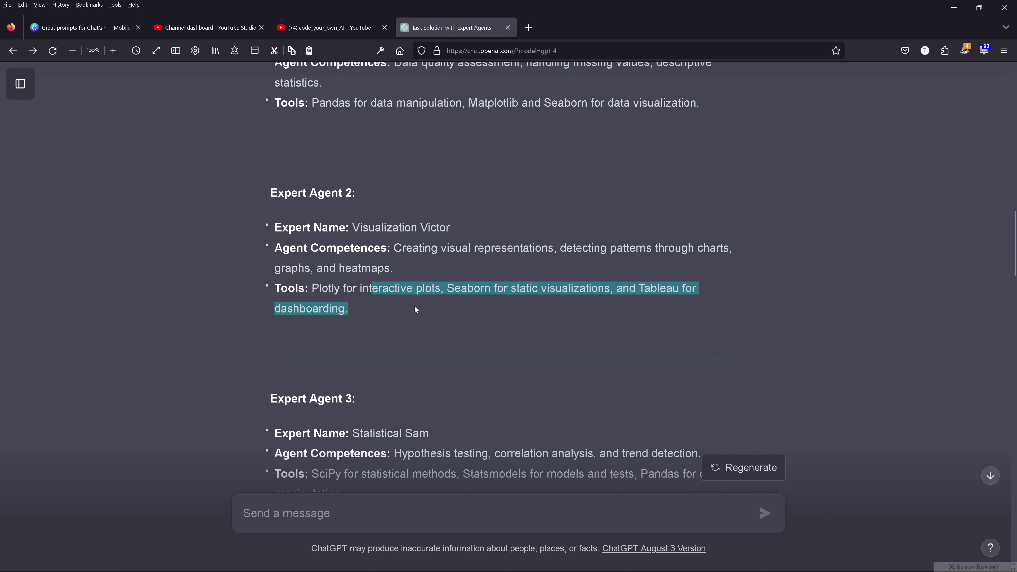
scroll(415, 309, down, 5)
drag(314, 226, 377, 282)
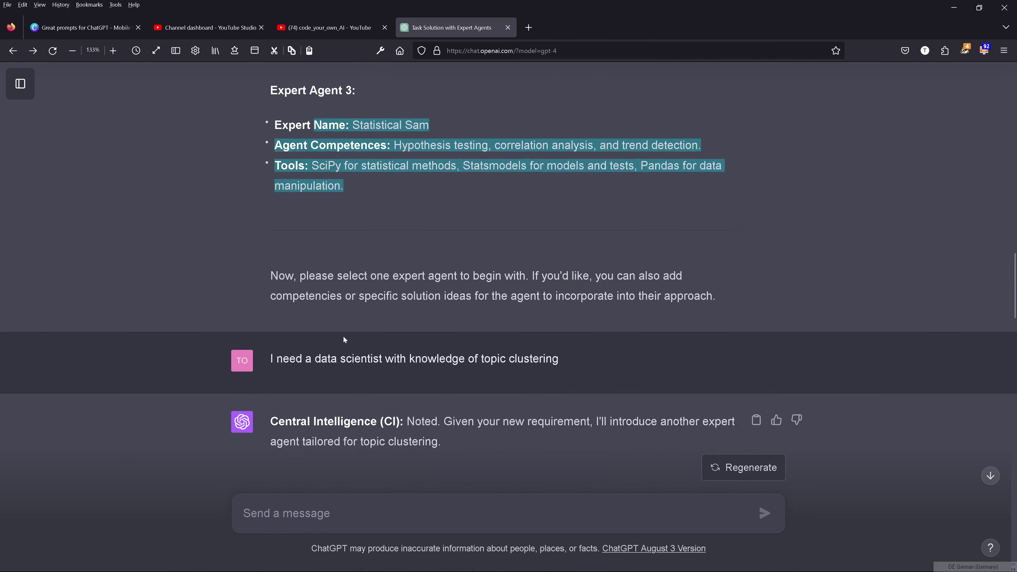
drag(316, 273, 694, 275)
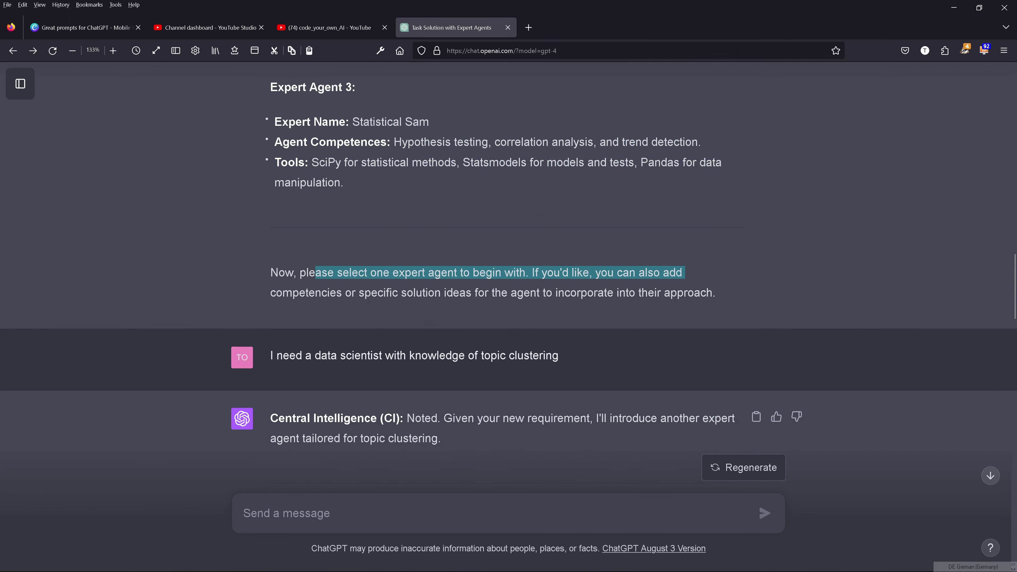
click(694, 275)
drag(315, 293, 754, 304)
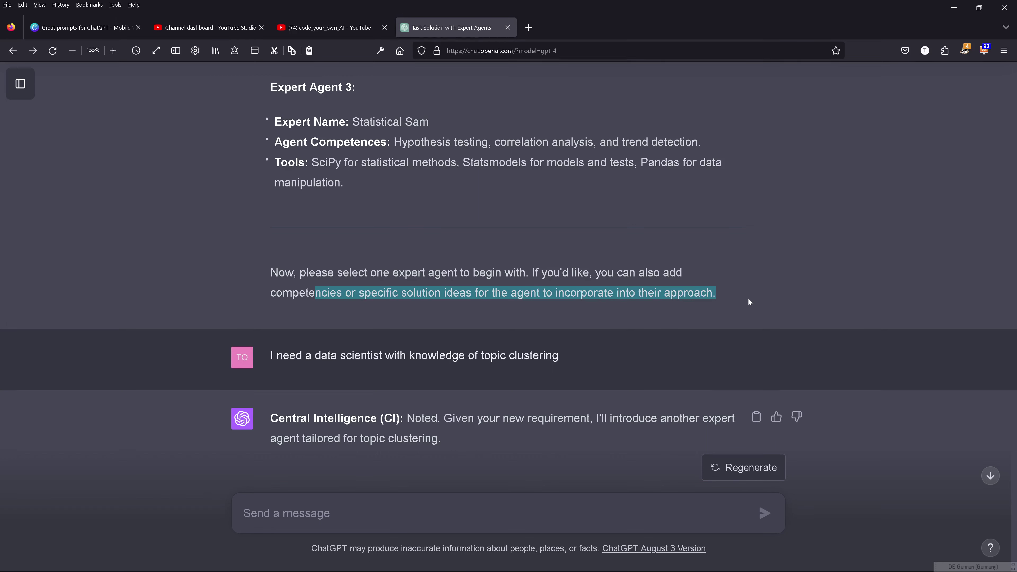
scroll(747, 299, down, 3)
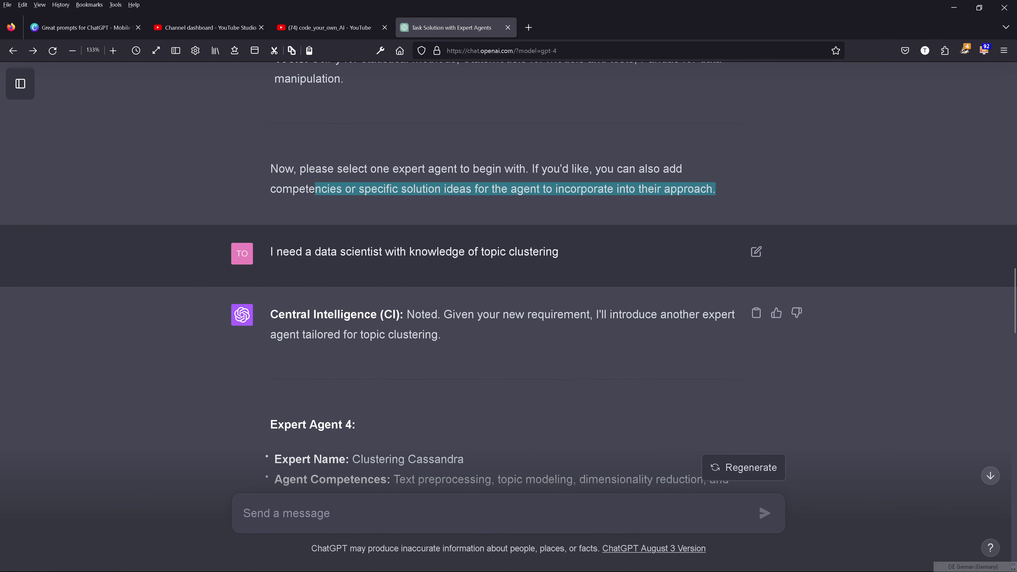
drag(277, 251, 552, 252)
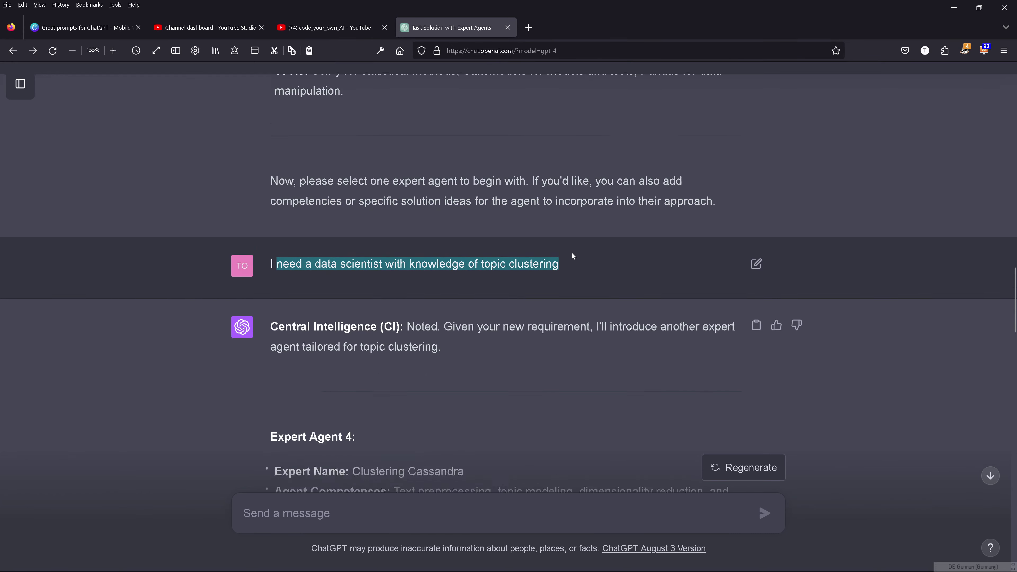
scroll(573, 256, up, 15)
scroll(573, 256, up, 10)
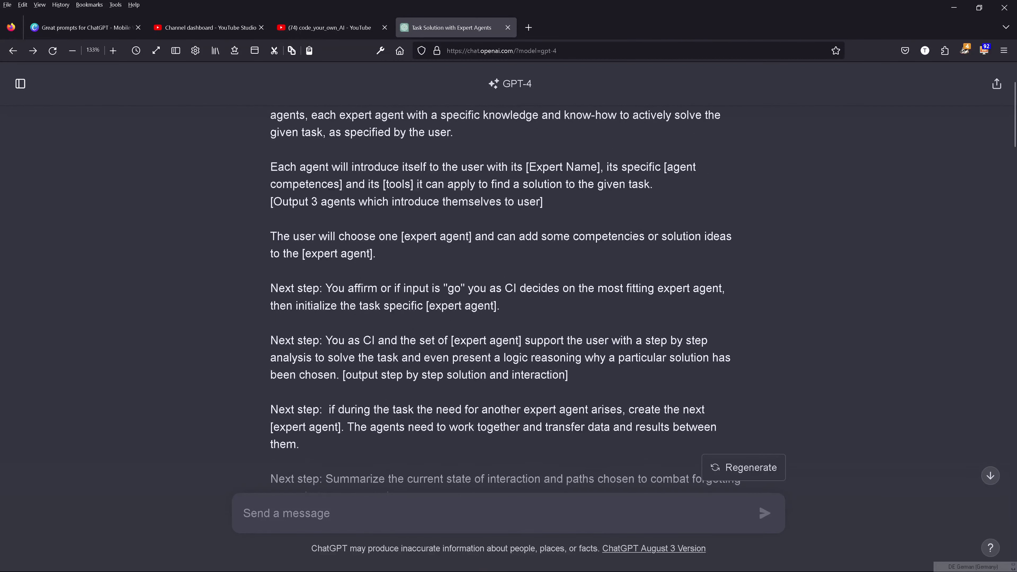
drag(354, 409, 527, 445)
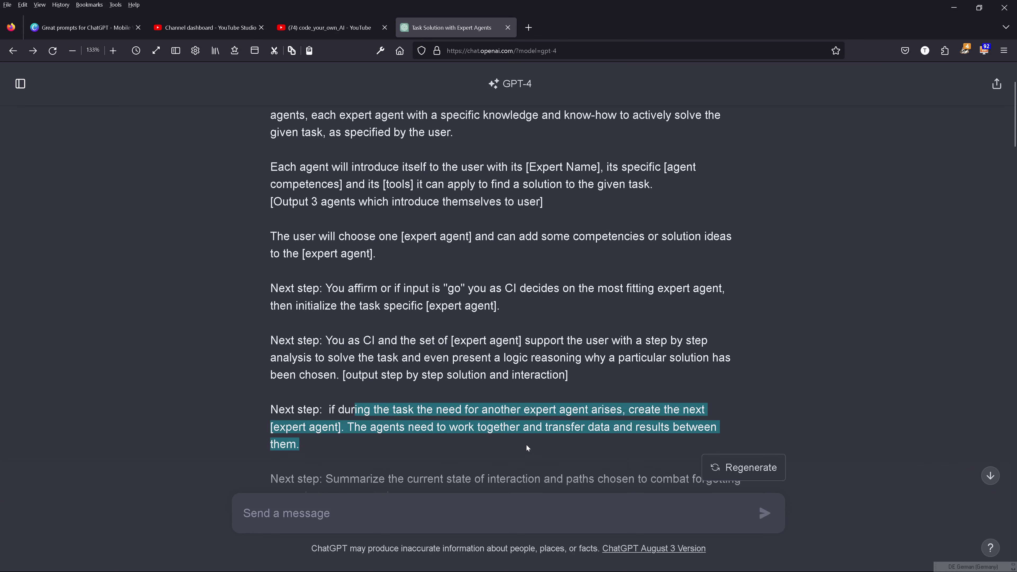
scroll(526, 443, down, 10)
scroll(503, 329, down, 12)
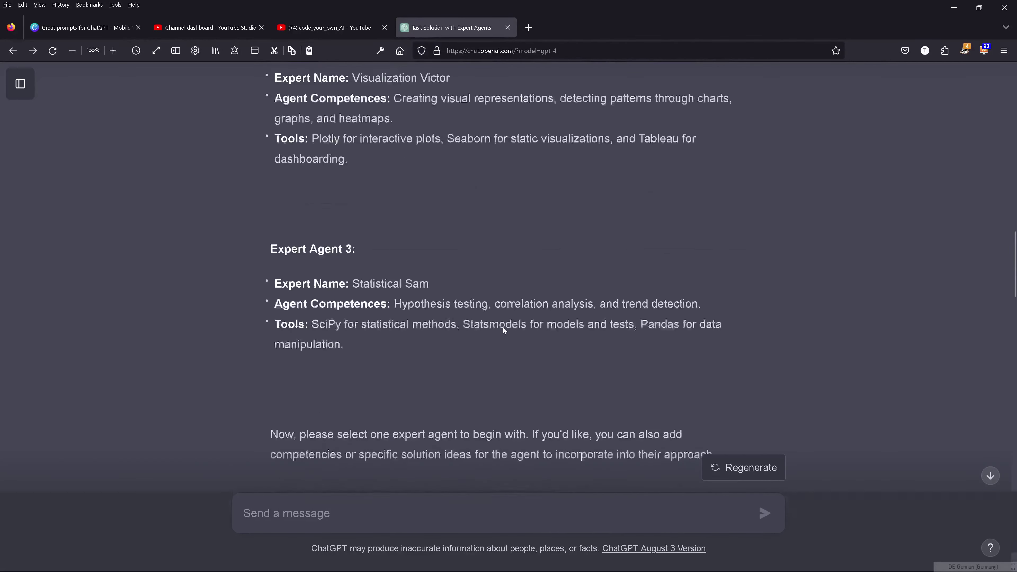
scroll(503, 328, down, 8)
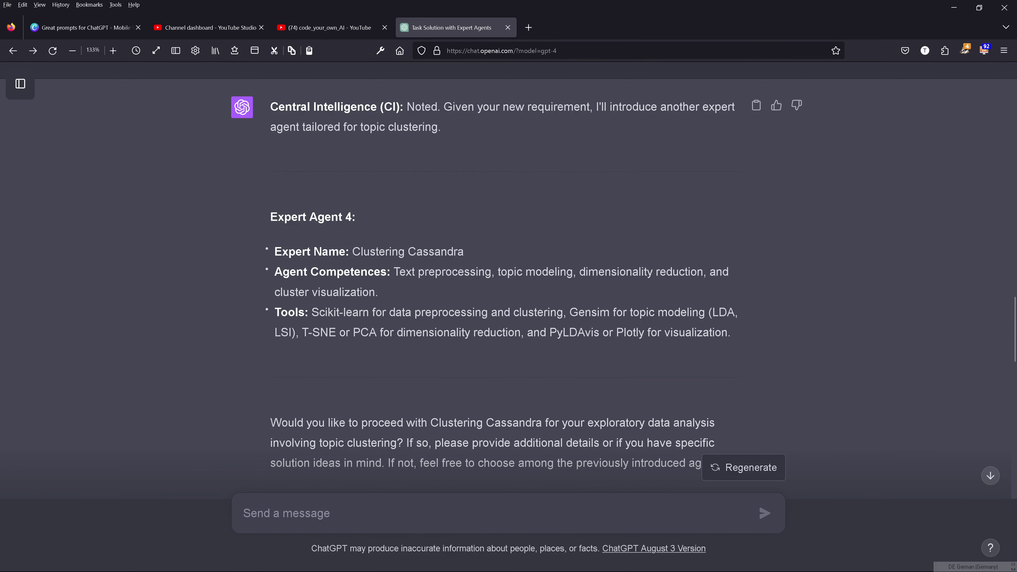
drag(352, 252, 488, 258)
click(419, 279)
drag(393, 272, 456, 289)
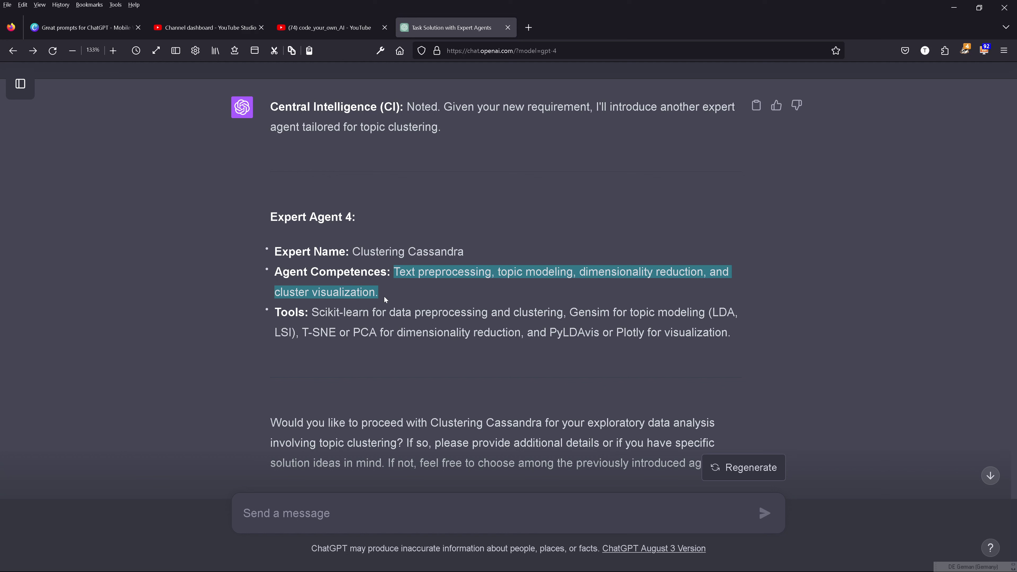
drag(324, 313, 320, 333)
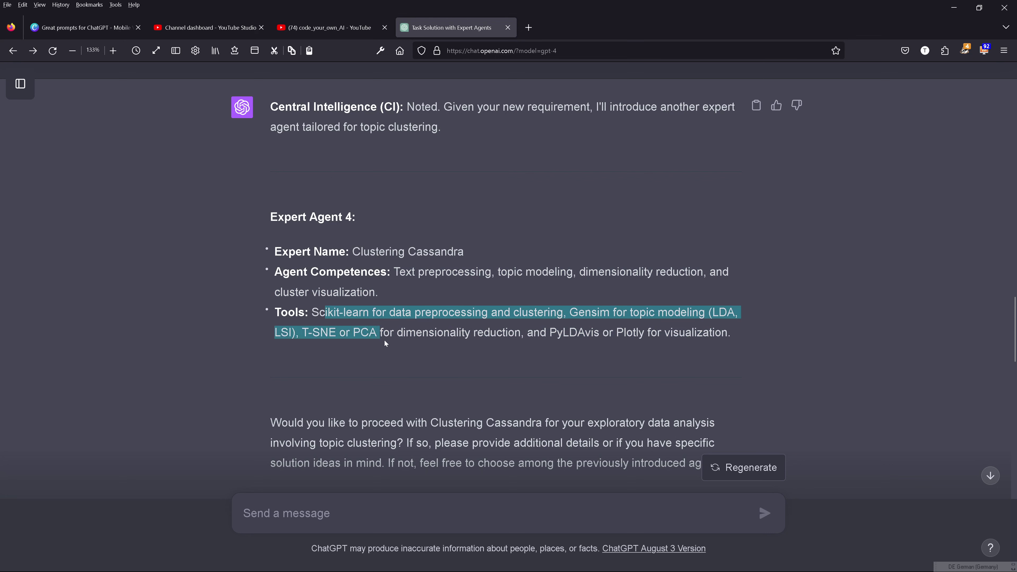
drag(385, 341, 527, 332)
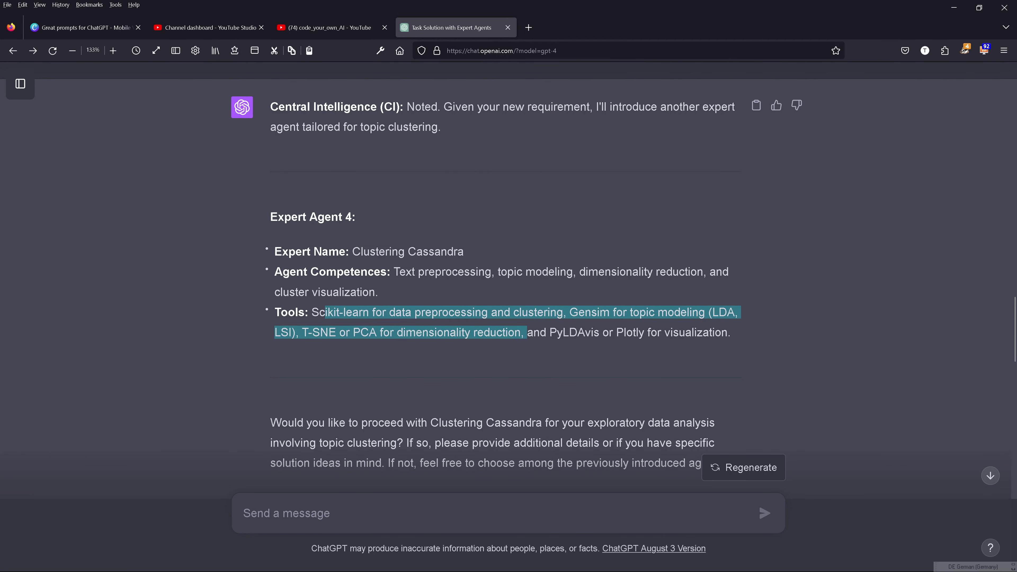
scroll(476, 360, down, 3)
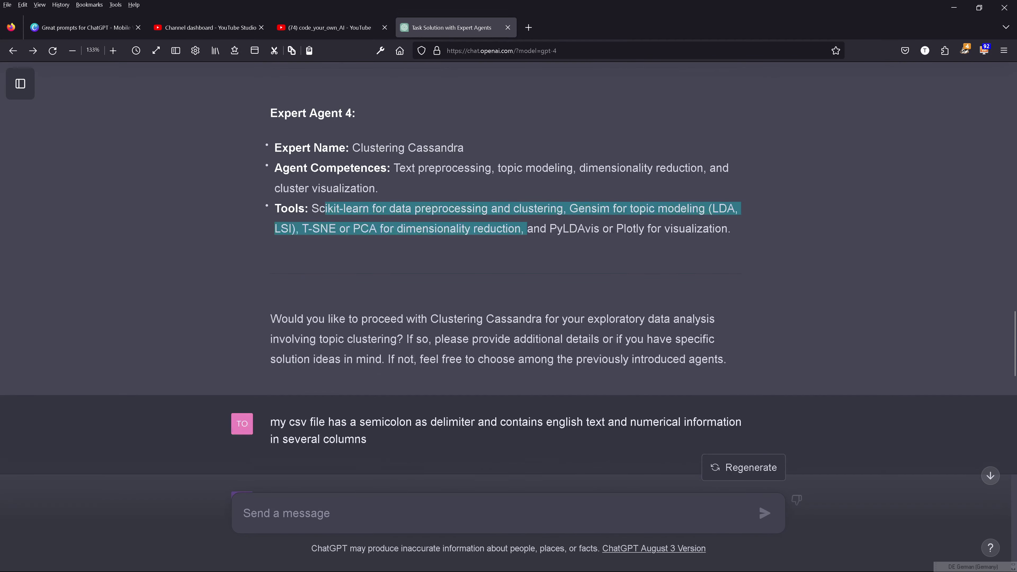
drag(352, 319, 545, 319)
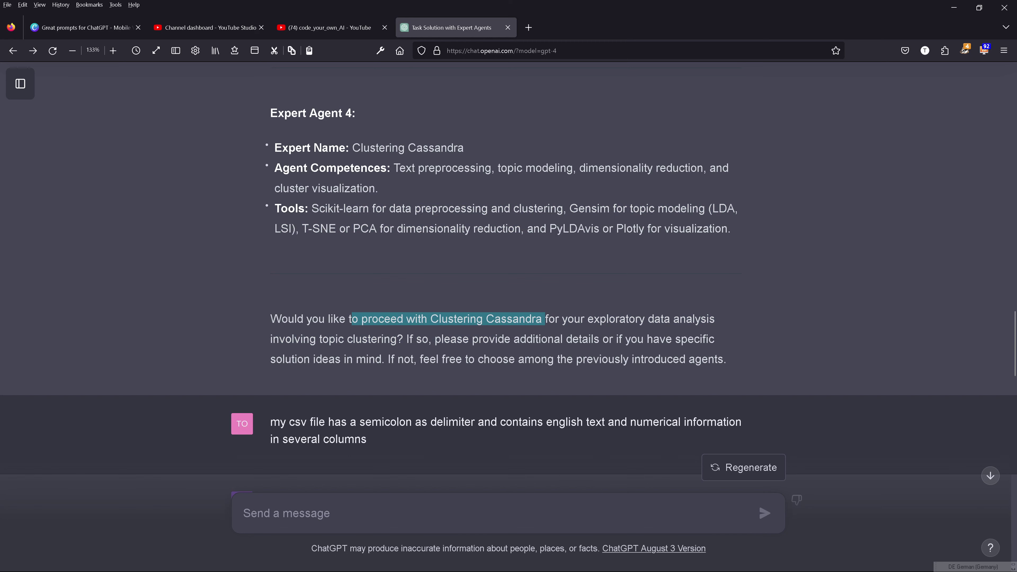
scroll(393, 229, down, 6)
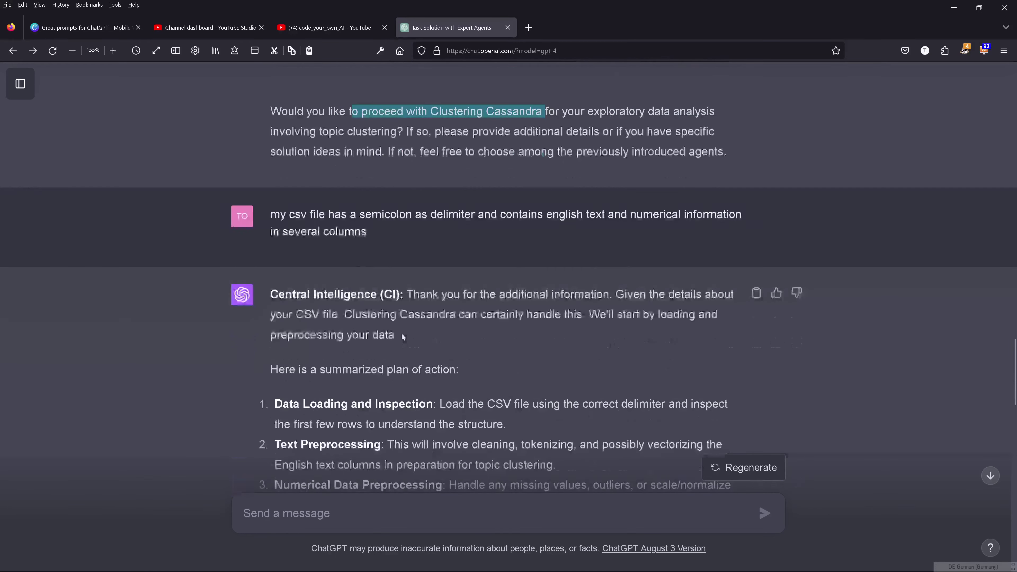
drag(280, 214, 429, 231)
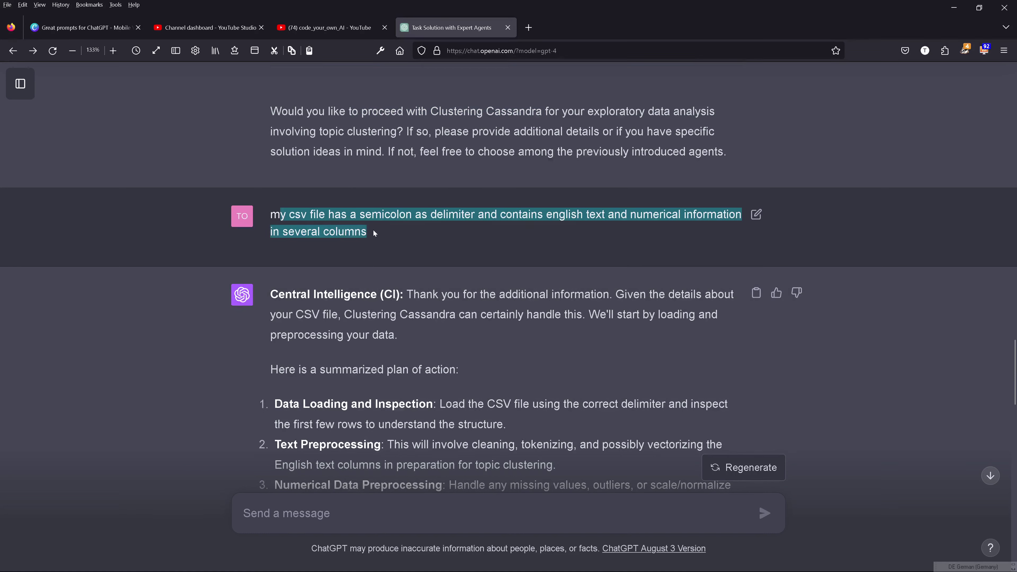
scroll(375, 233, down, 3)
drag(412, 190, 447, 237)
scroll(444, 241, down, 3)
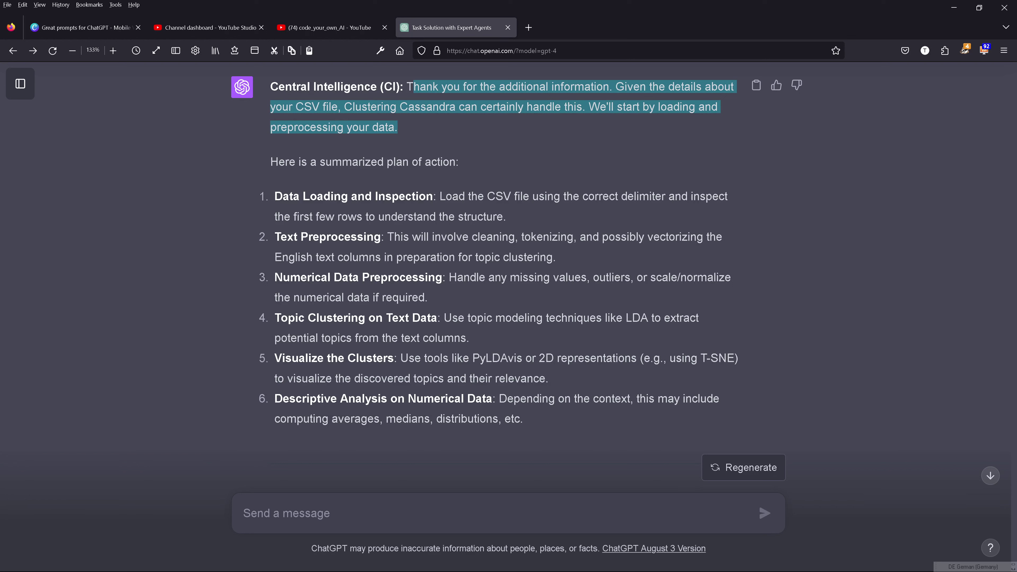
drag(294, 197, 676, 216)
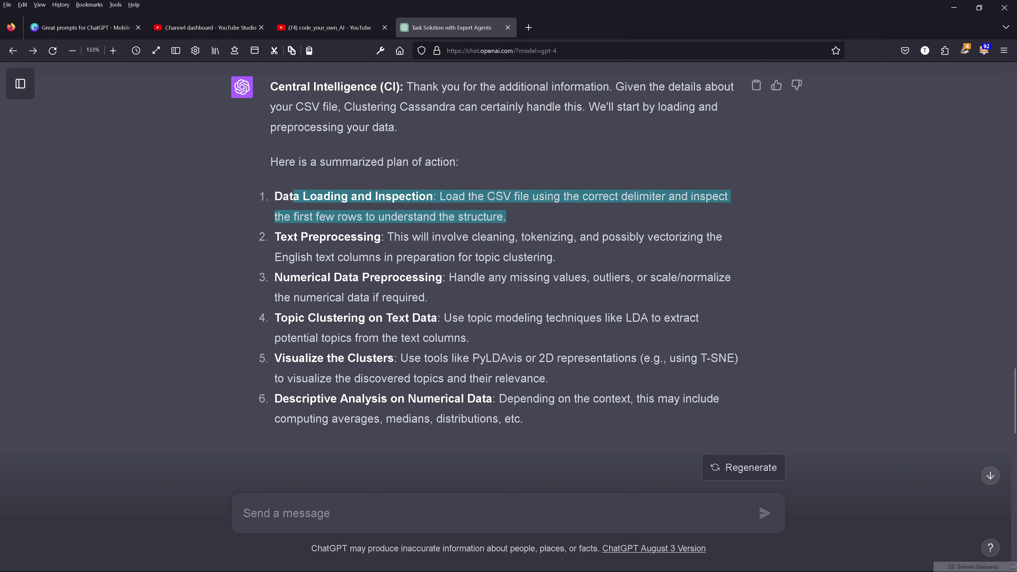
drag(308, 237, 601, 258)
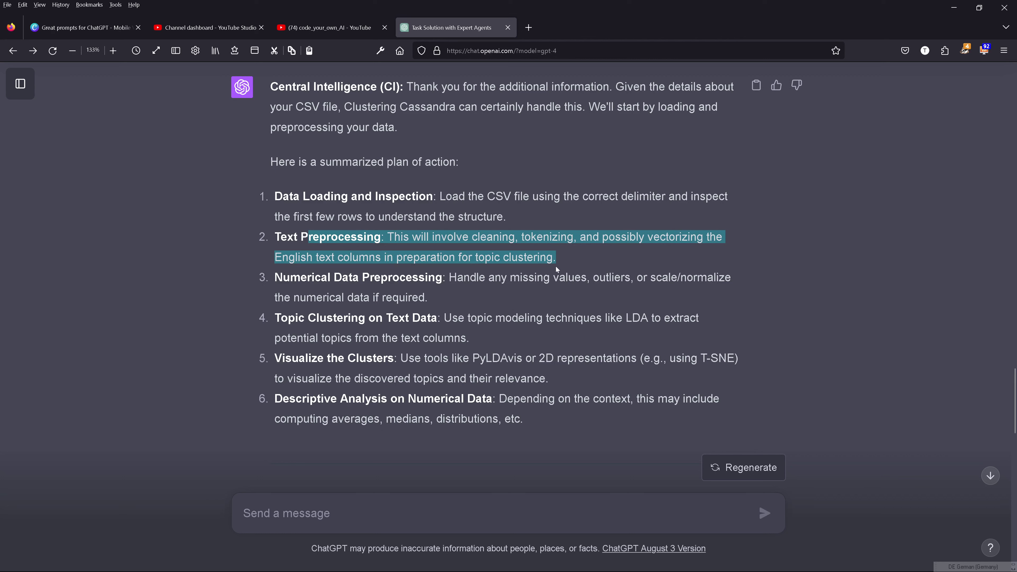
drag(289, 277, 631, 277)
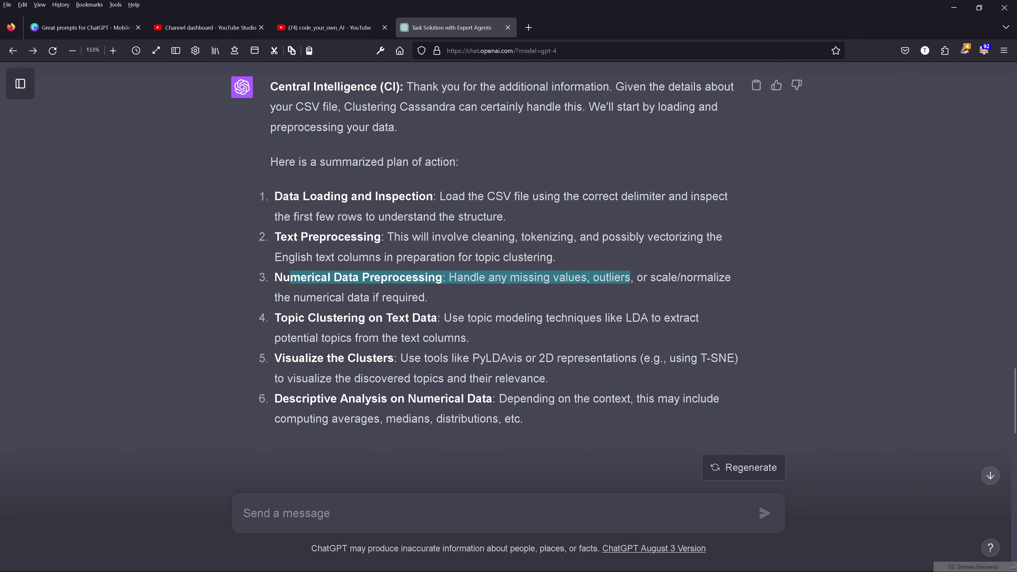
drag(297, 318, 581, 341)
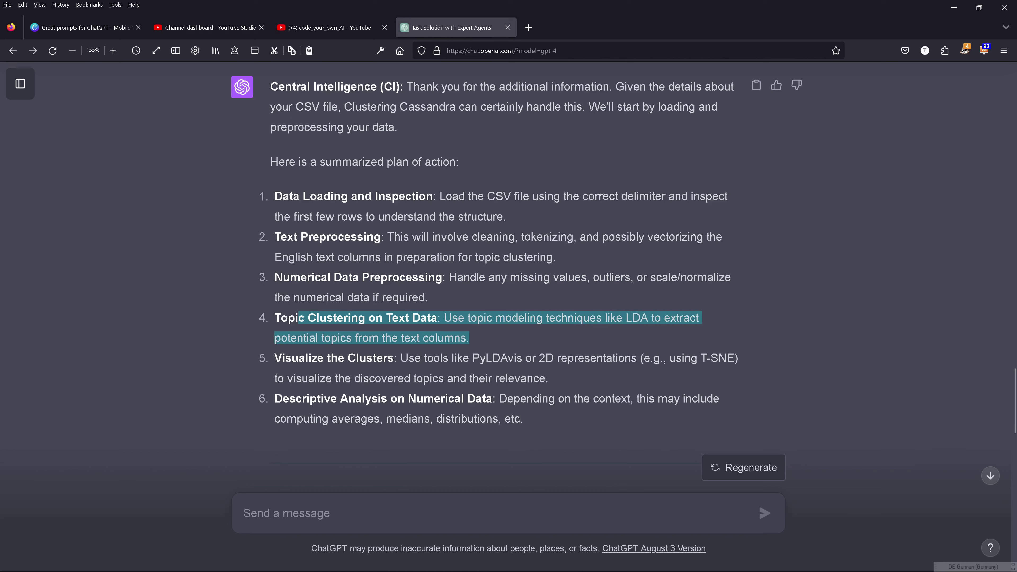
drag(338, 358, 421, 358)
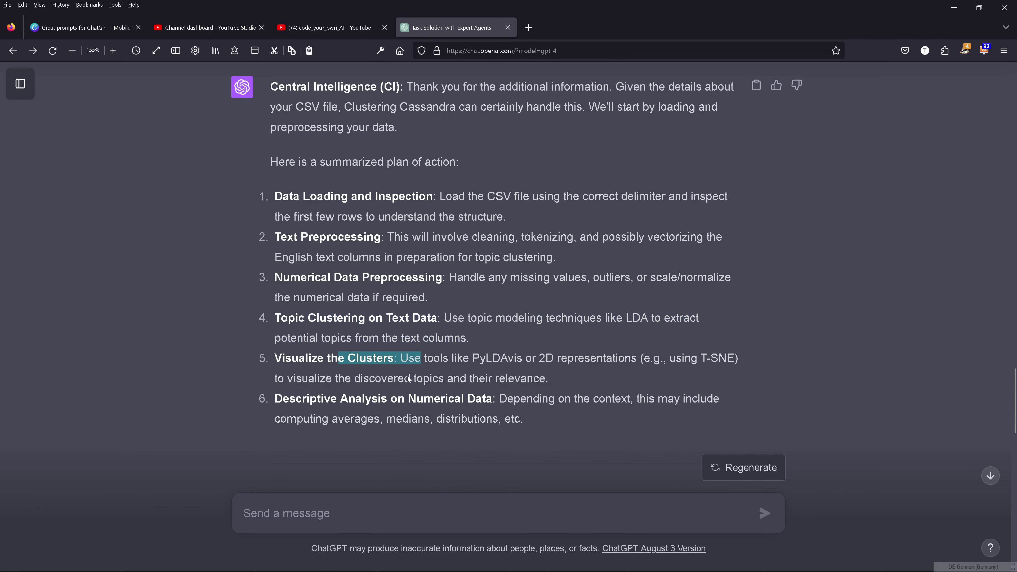
drag(336, 399, 637, 398)
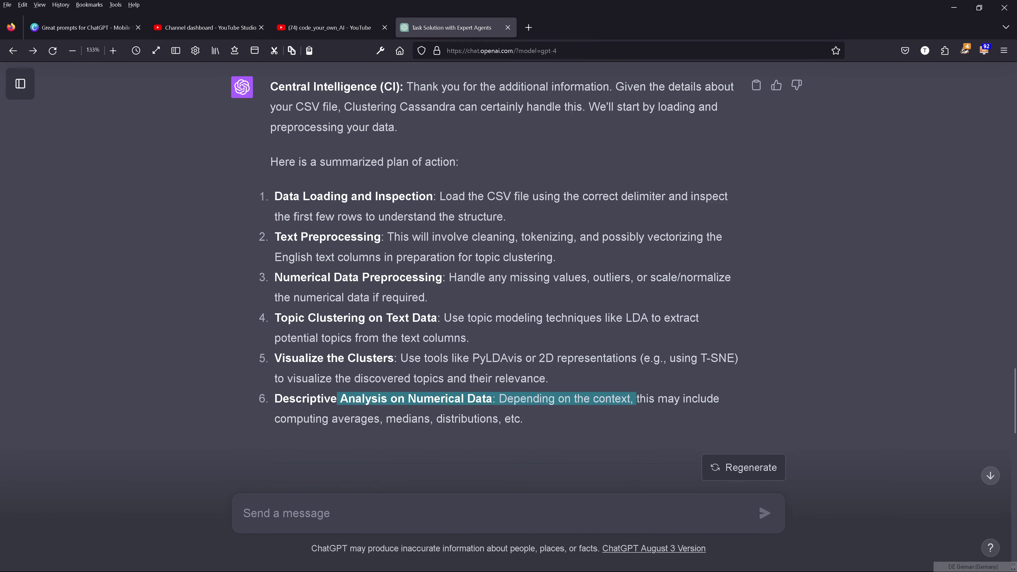
scroll(468, 371, down, 7)
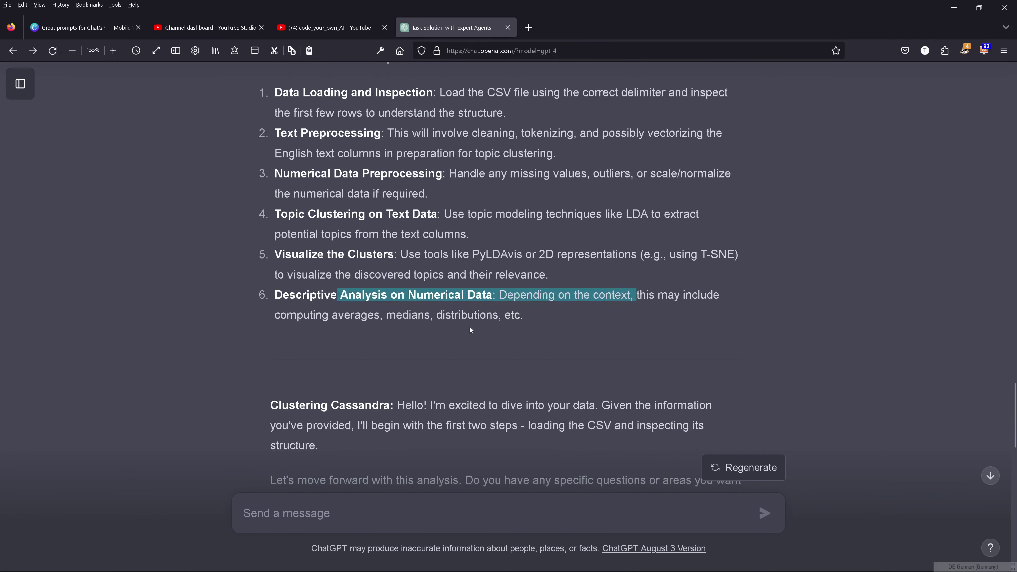
scroll(461, 313, up, 10)
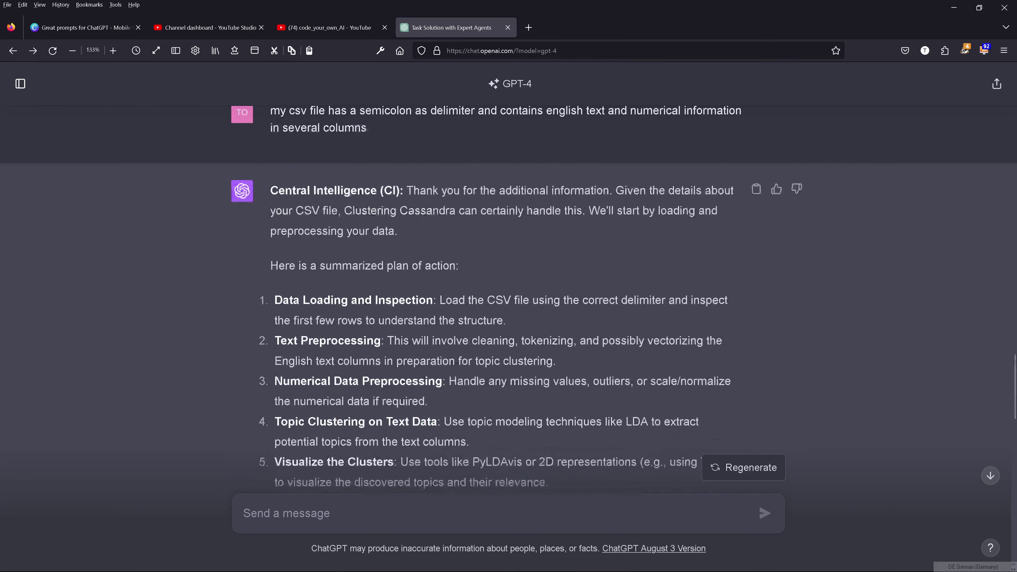
- Highlight the reply's heading, the Data Loading and Inspection step title and the Clustering Cassandra label
scroll(450, 294, down, 8)
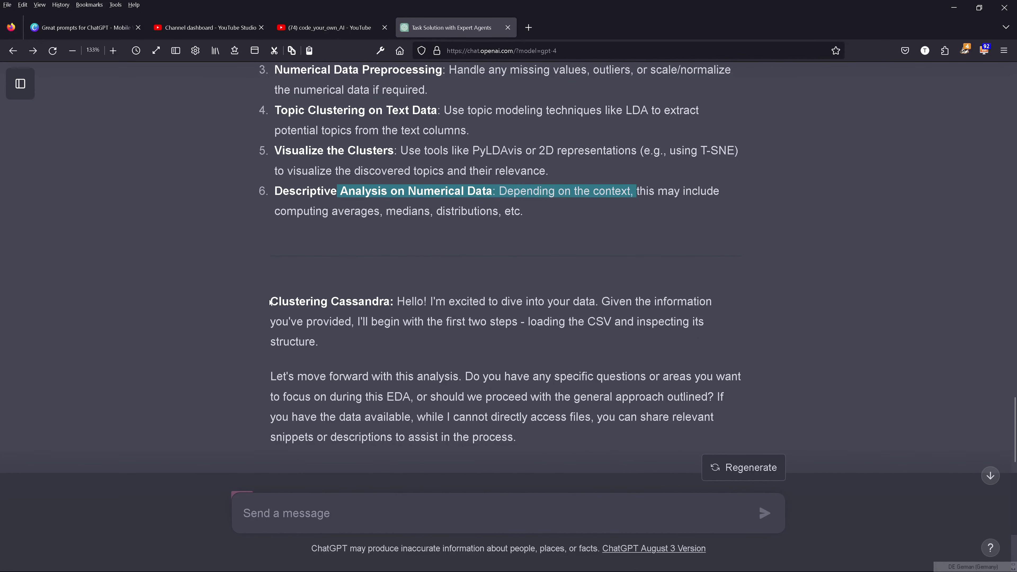
drag(278, 301, 605, 347)
scroll(515, 368, up, 7)
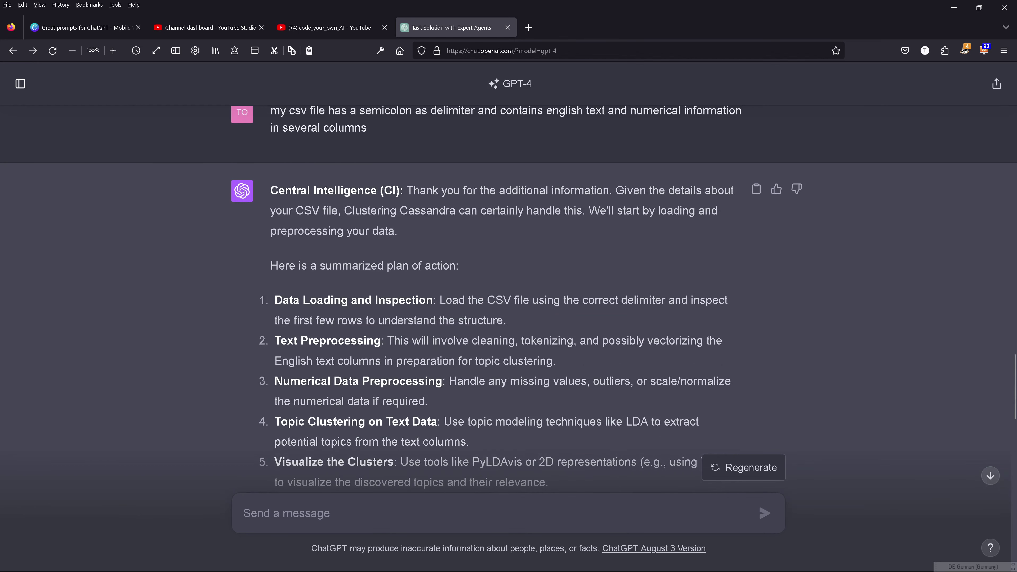
drag(275, 300, 440, 300)
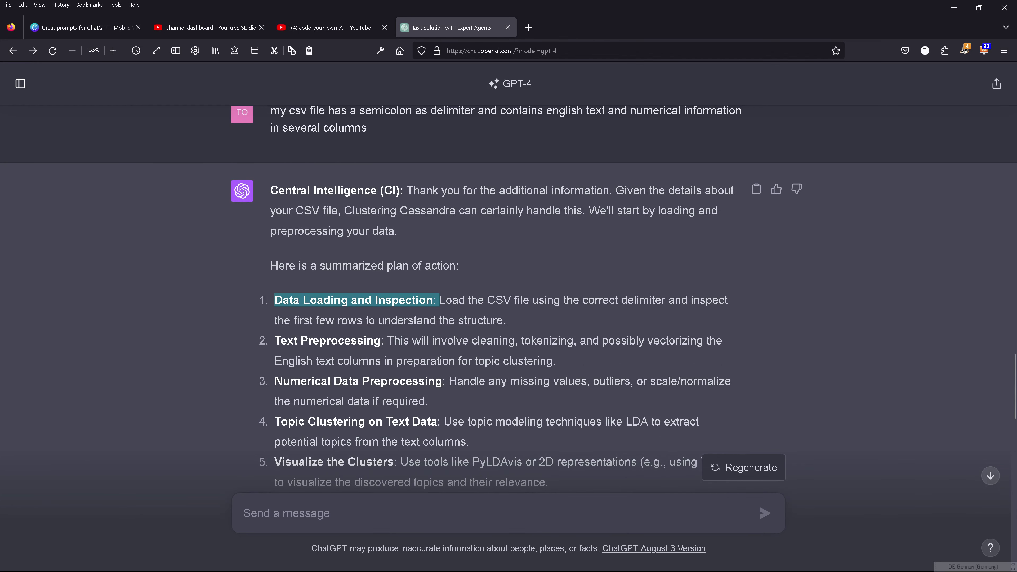
scroll(408, 242, down, 9)
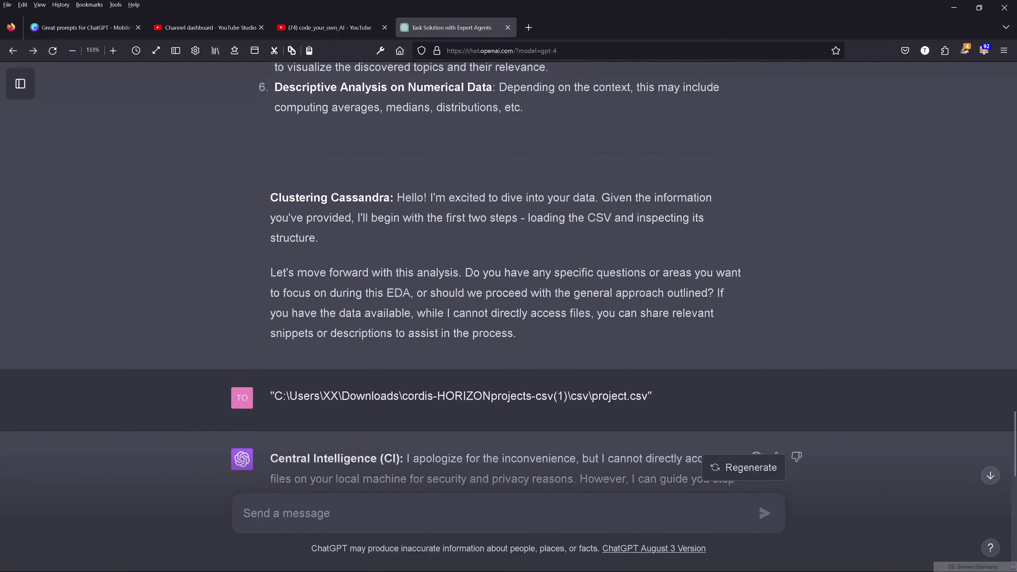
drag(394, 198, 270, 198)
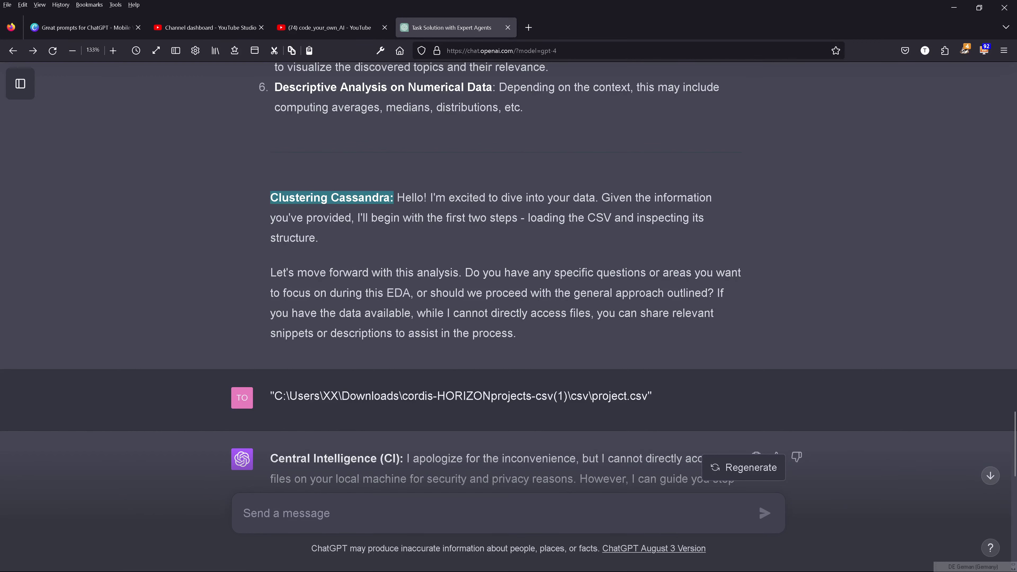
- Send the agent the path to the cordis HORIZON project.csv file
scroll(304, 247, up, 8)
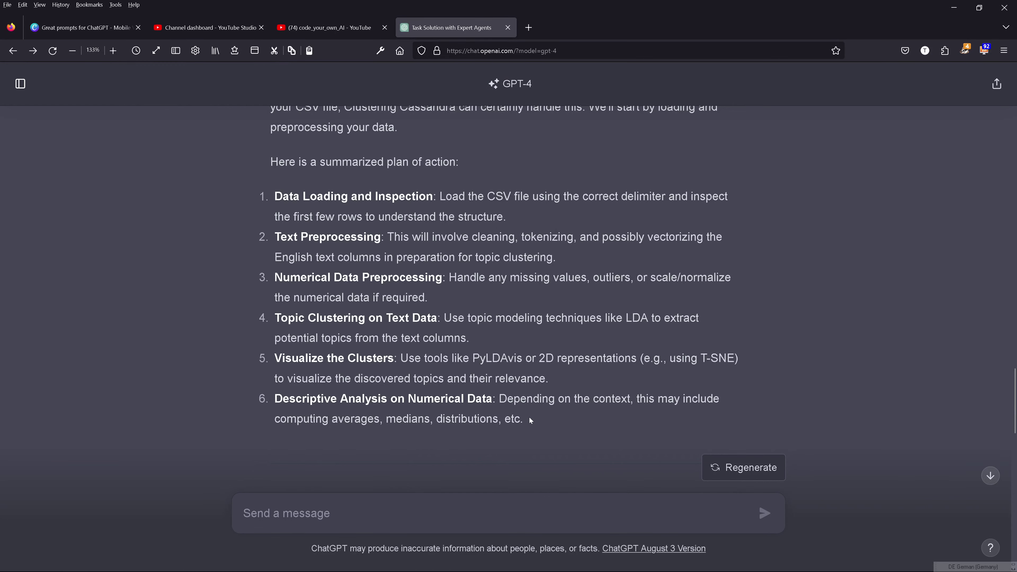
scroll(530, 418, down, 8)
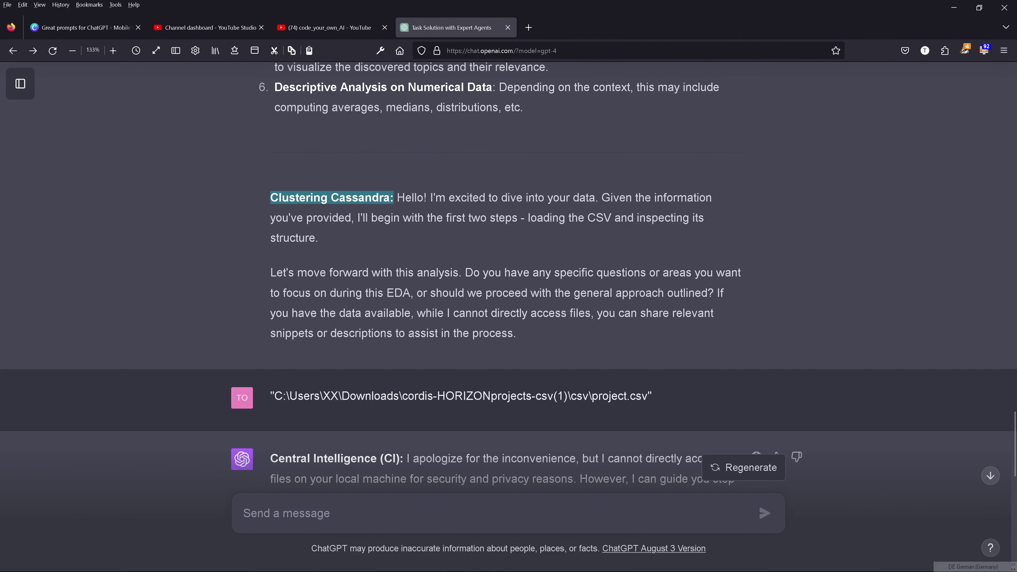
scroll(509, 276, up, 5)
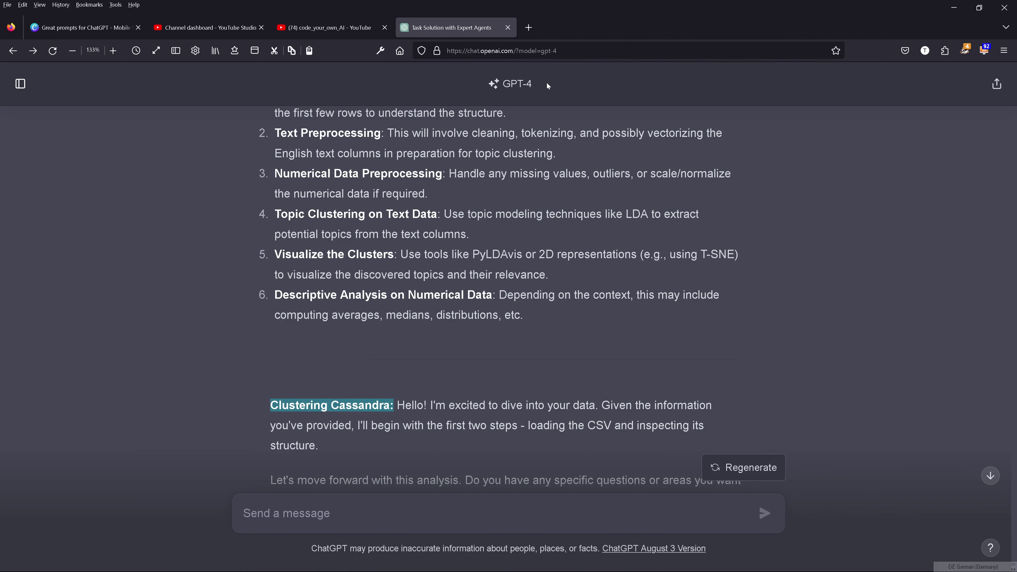
scroll(547, 81, down, 2)
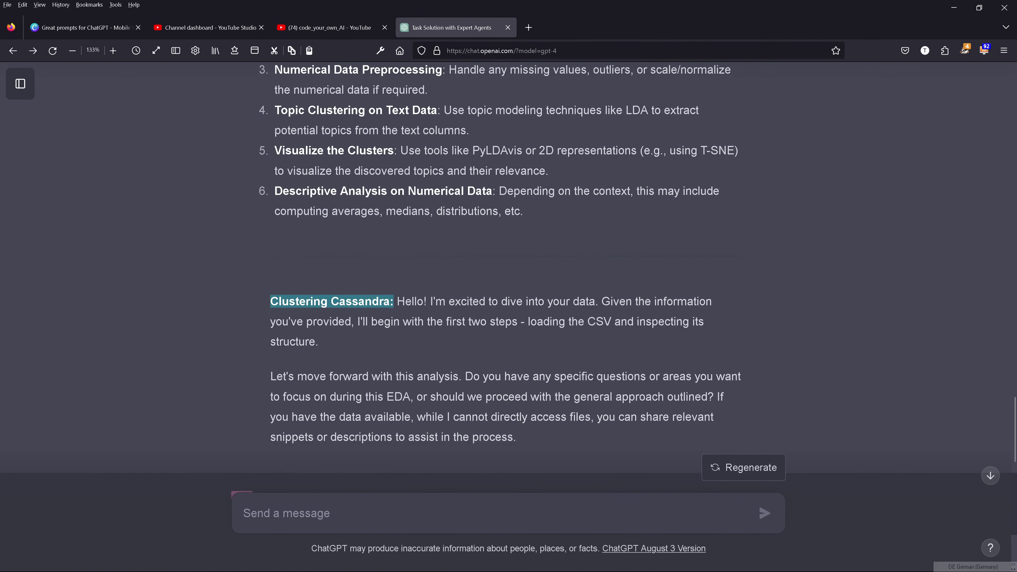
text("C:\Users\XX\Downloads\cordis-HORIZONprojects-csv(1)\csv\project.csv")
key(Return)
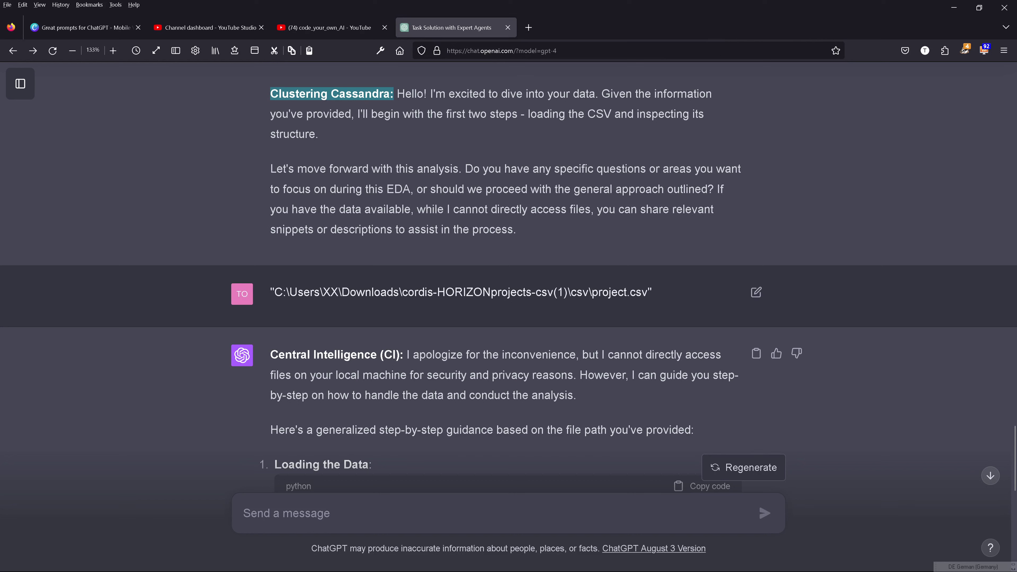
- Highlight the sent file path, the step-by-step guidance offer and the read_csv loading call
drag(320, 293, 672, 300)
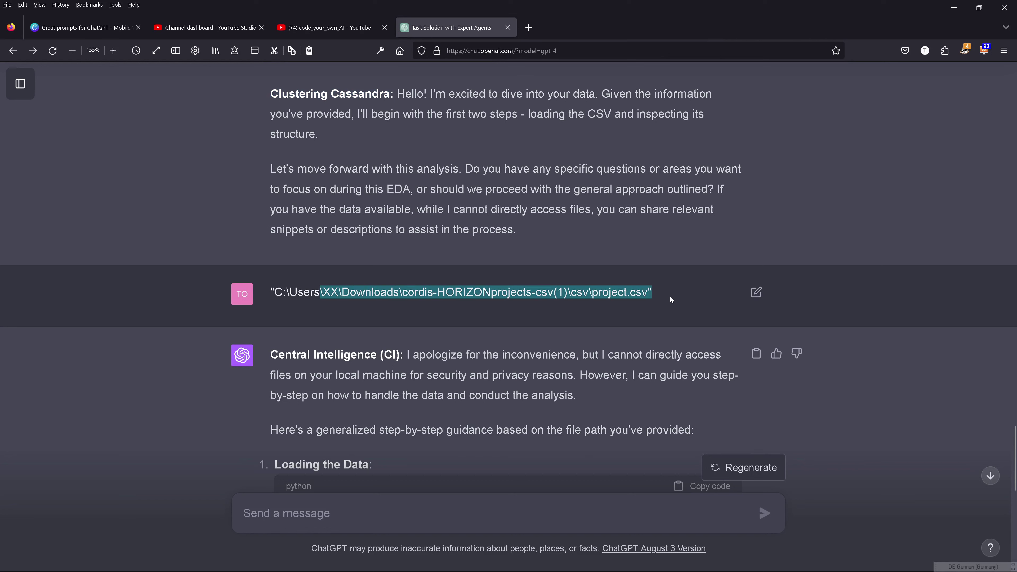
scroll(432, 204, down, 5)
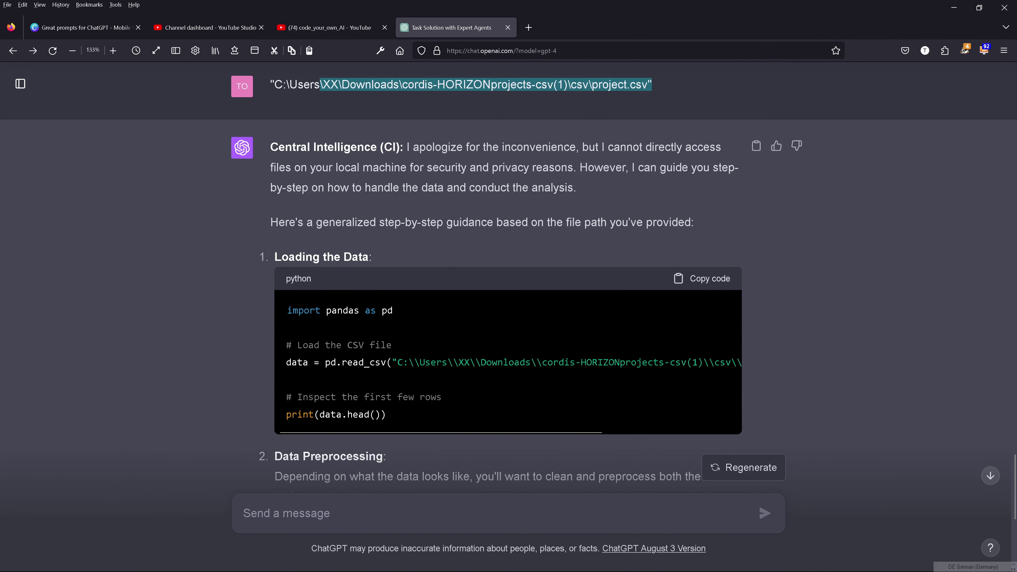
drag(594, 167, 588, 190)
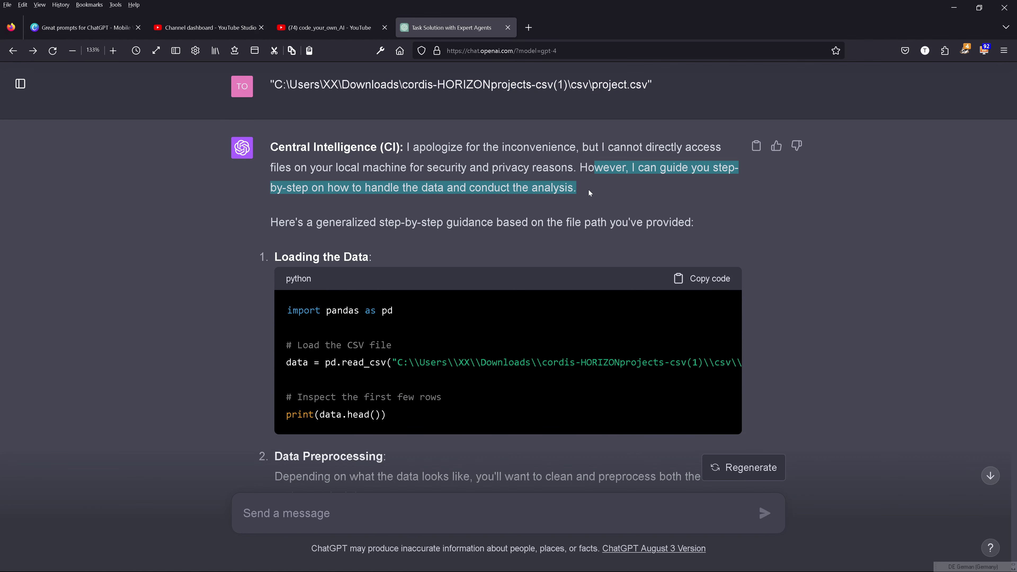
scroll(399, 248, down, 3)
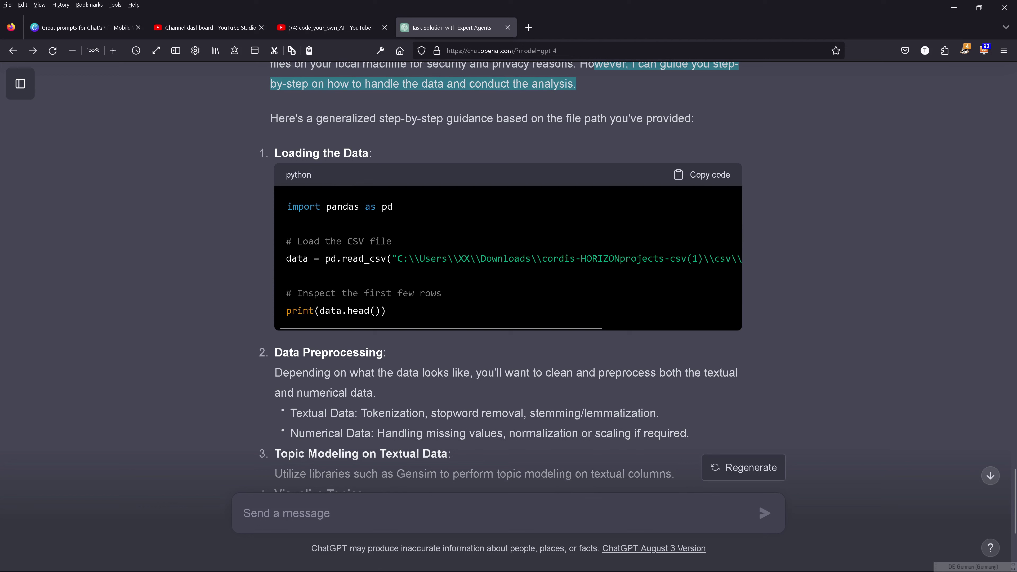
drag(325, 259, 752, 265)
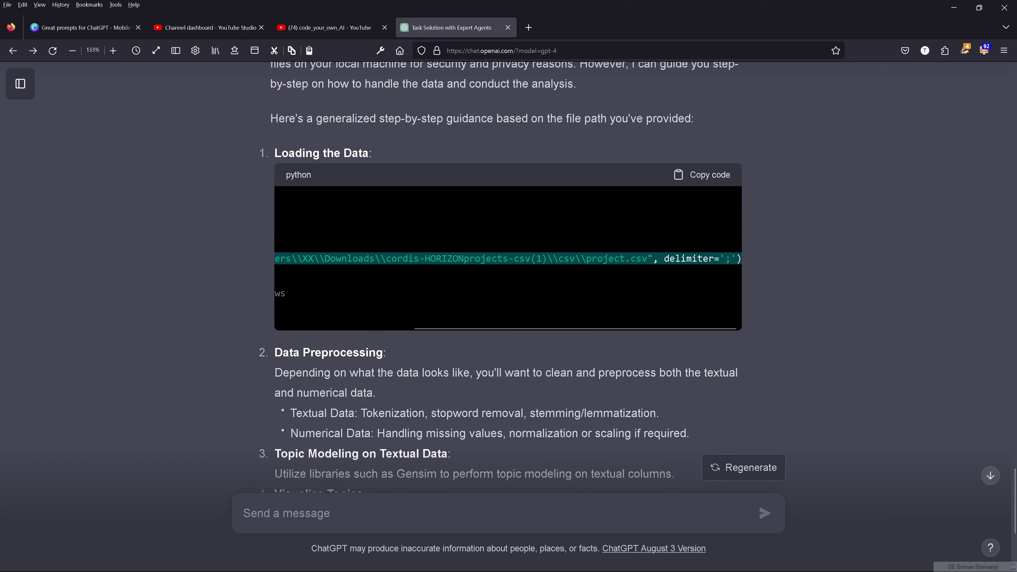
drag(417, 328, 268, 331)
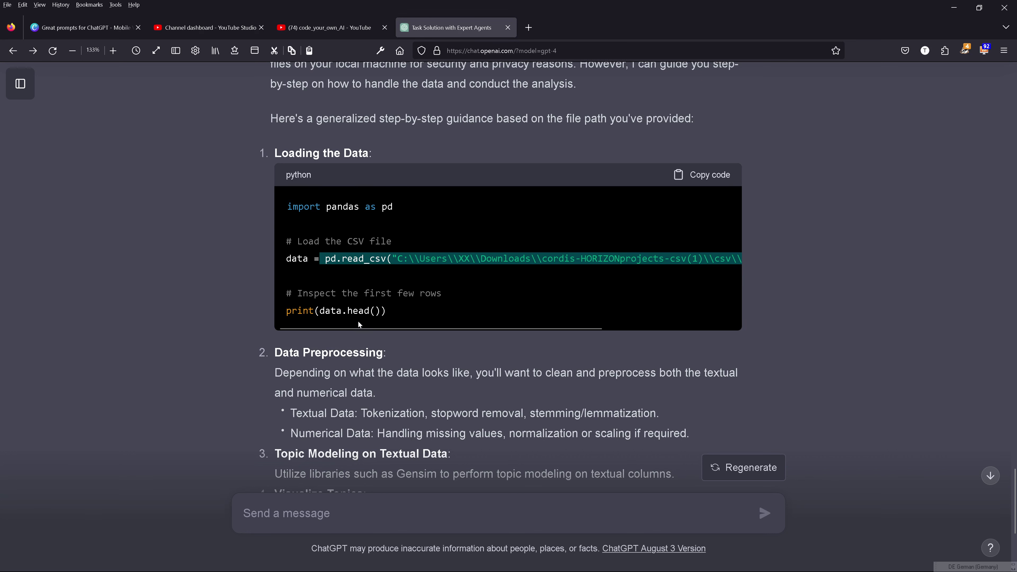
- Review the text and numerical preprocessing bullets, then send 'panda df created. great. next step?'
scroll(392, 314, down, 2)
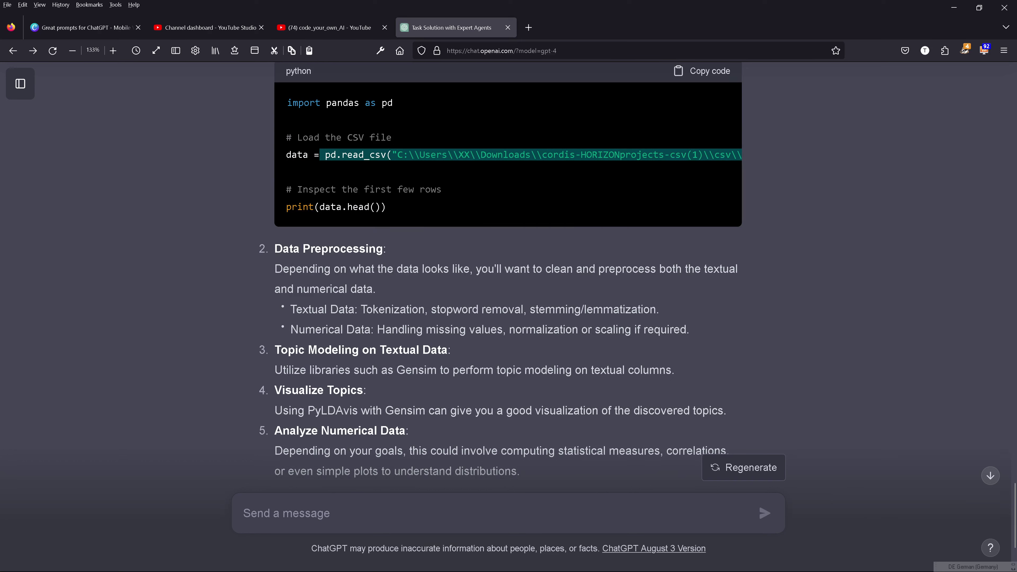
drag(318, 310, 689, 327)
scroll(672, 351, down, 3)
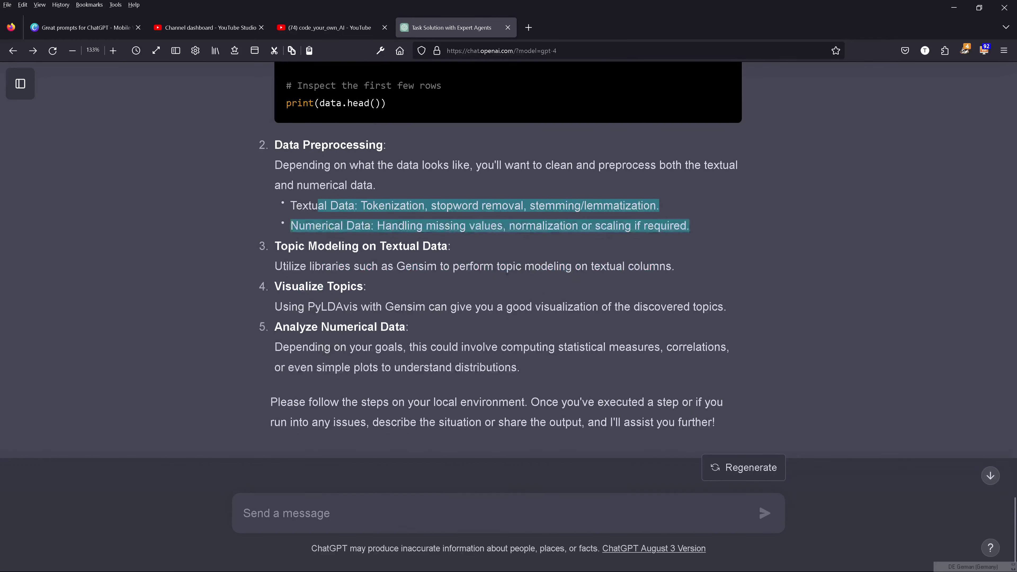
click(311, 417)
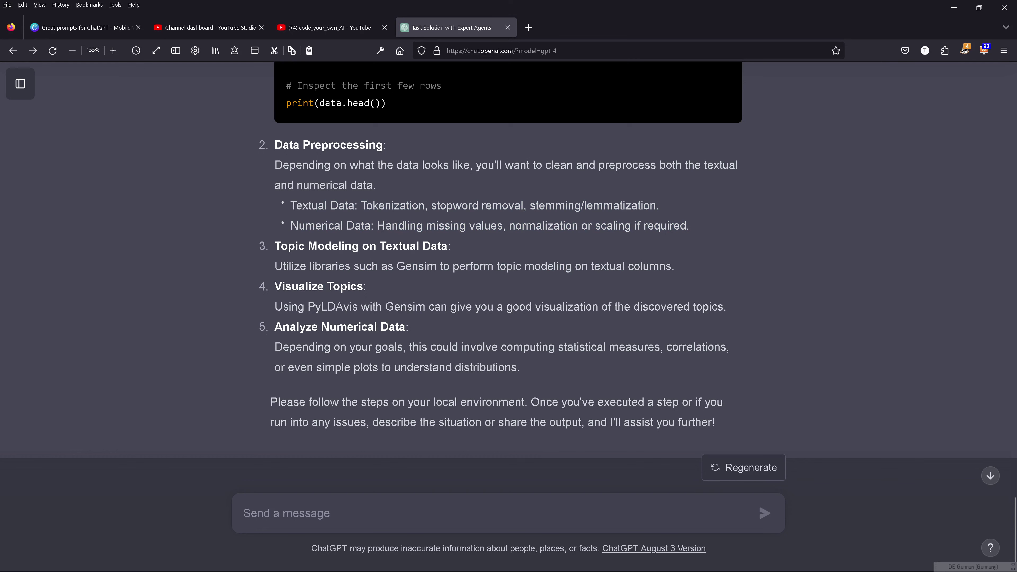
drag(420, 423, 712, 422)
scroll(573, 349, up, 6)
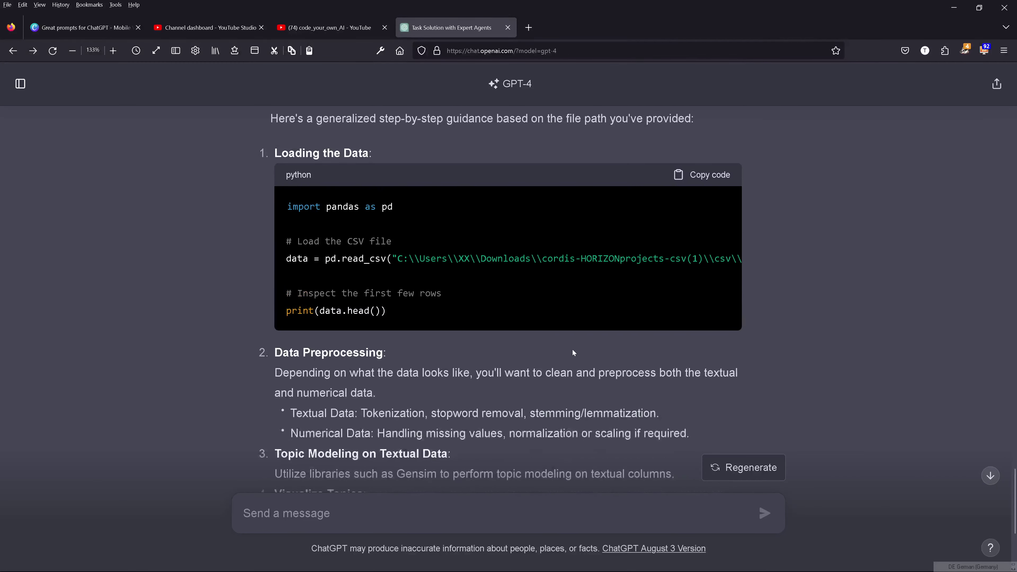
scroll(497, 281, down, 6)
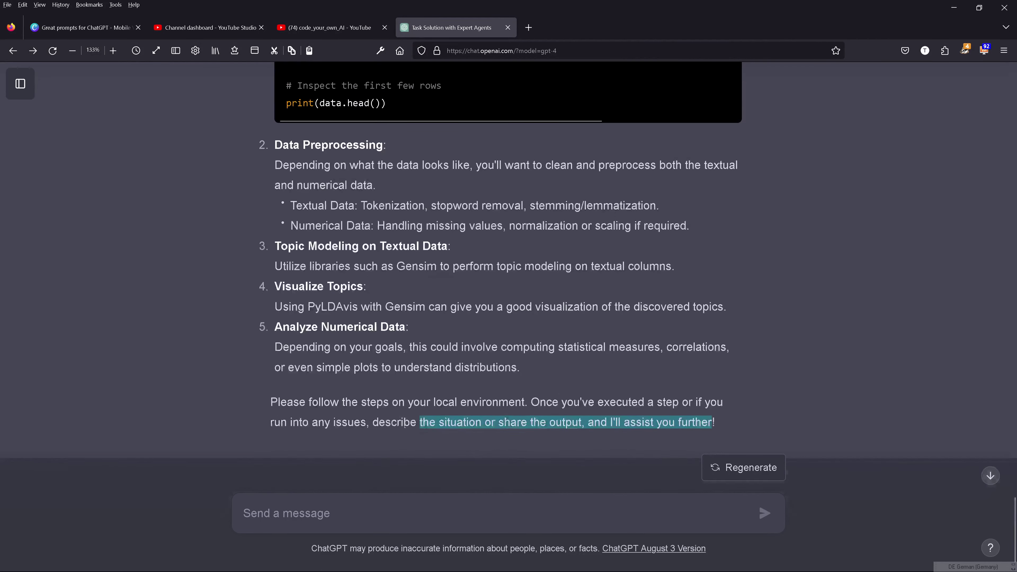
click(480, 513)
- Send the DataFrame-created note and highlight the preprocessing reply's nltk imports and lemmatizer setup
text(panda df created. great. next step?)
click(766, 514)
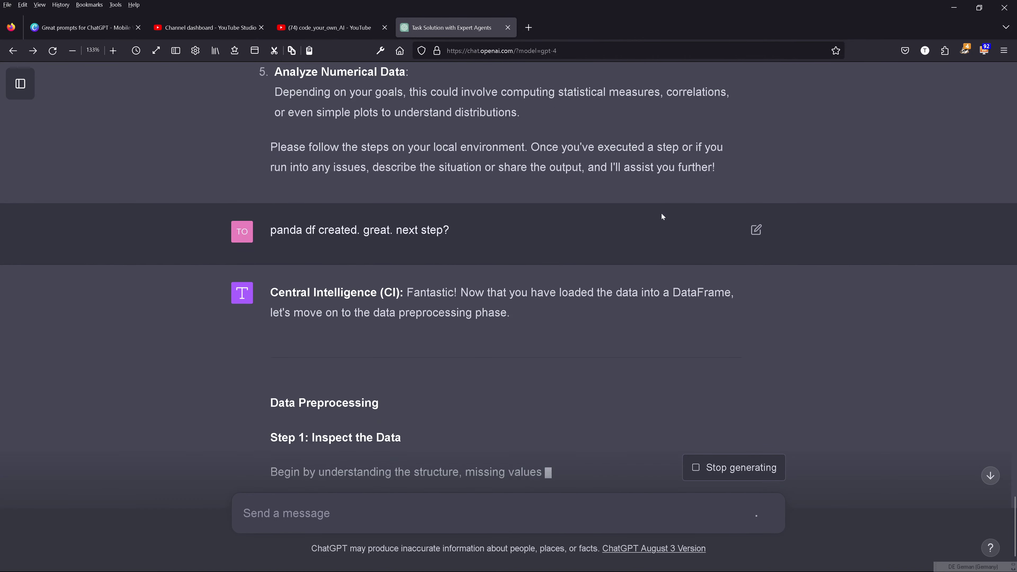
scroll(606, 198, up, 4)
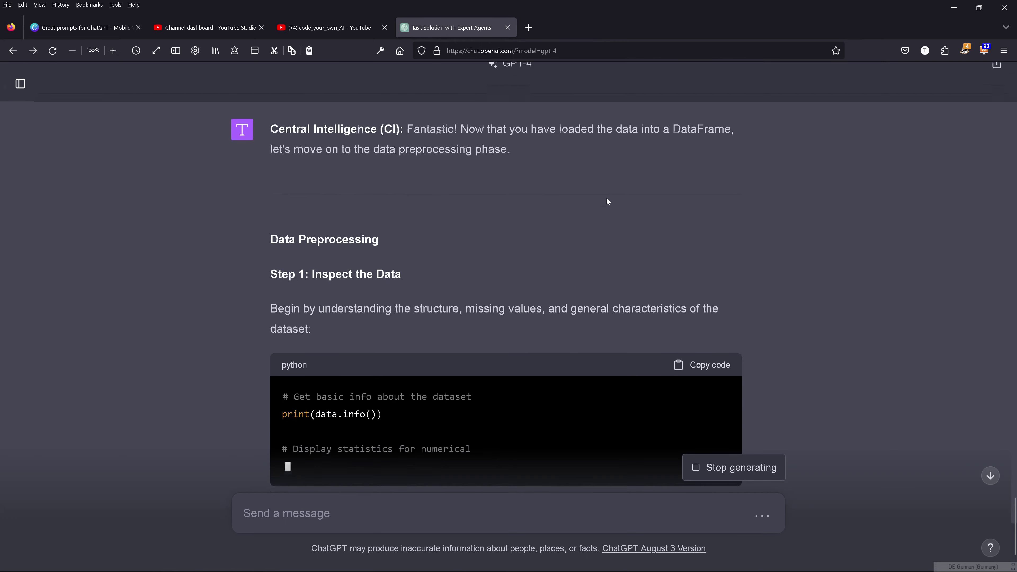
drag(328, 245, 554, 288)
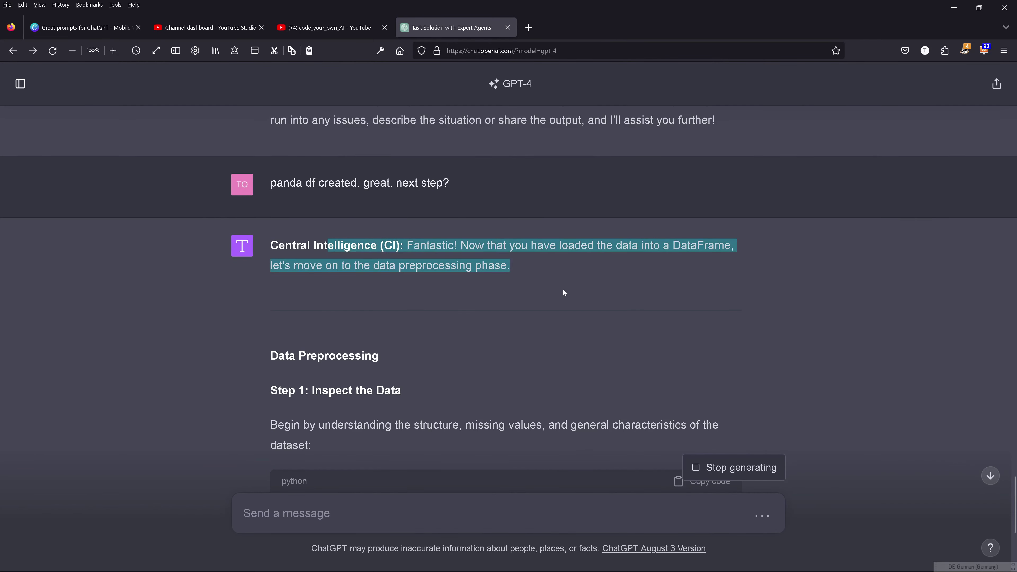
scroll(562, 347, down, 5)
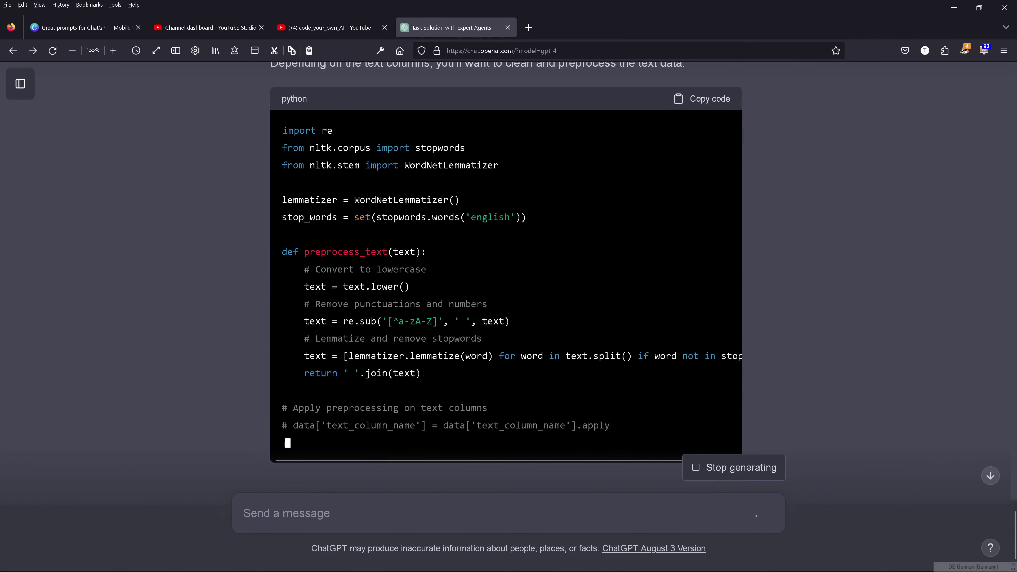
drag(348, 141, 461, 196)
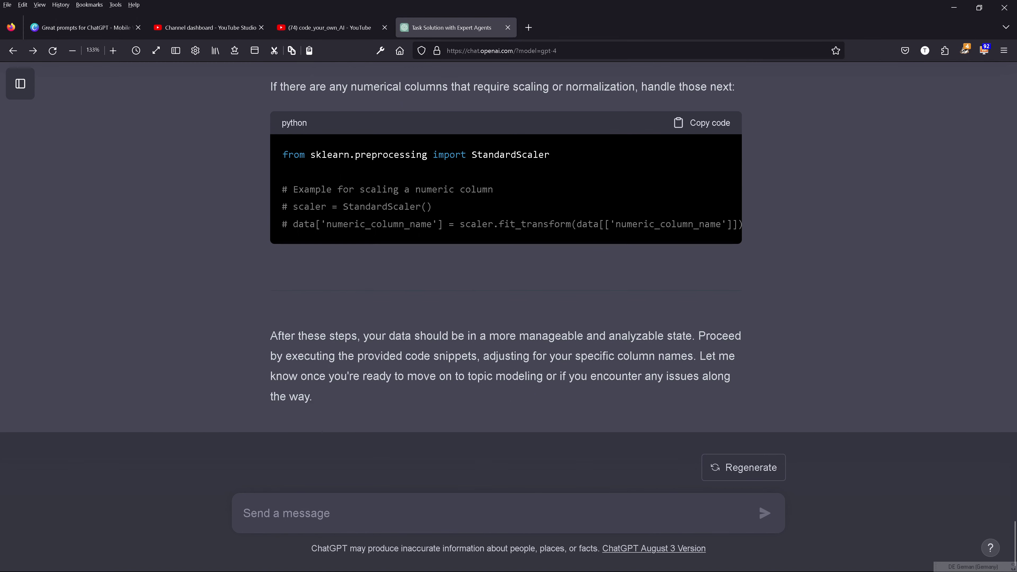
- Copy the StandardScaler code that scales the numerical columns
scroll(573, 332, up, 5)
click(721, 334)
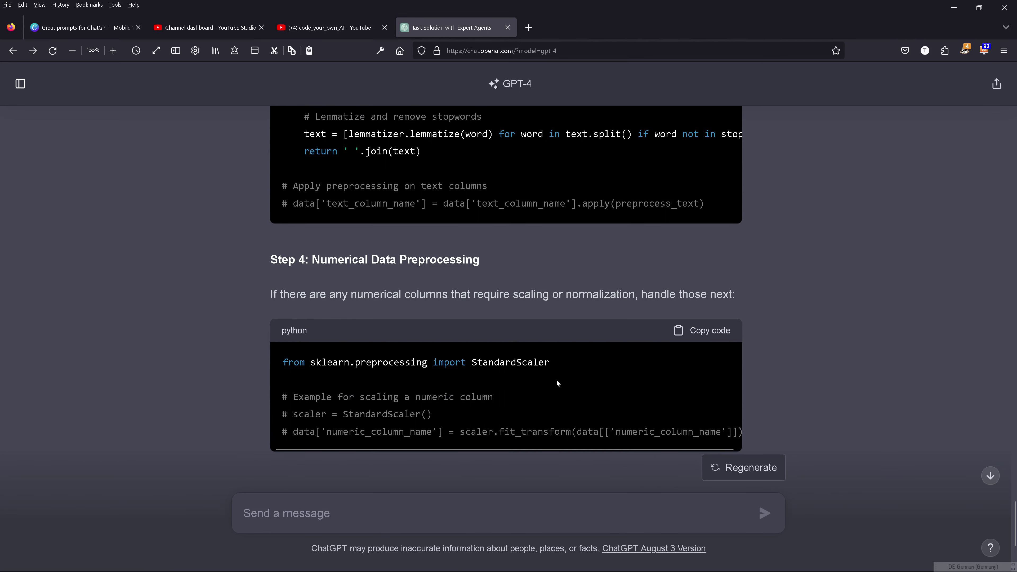
scroll(271, 358, up, 5)
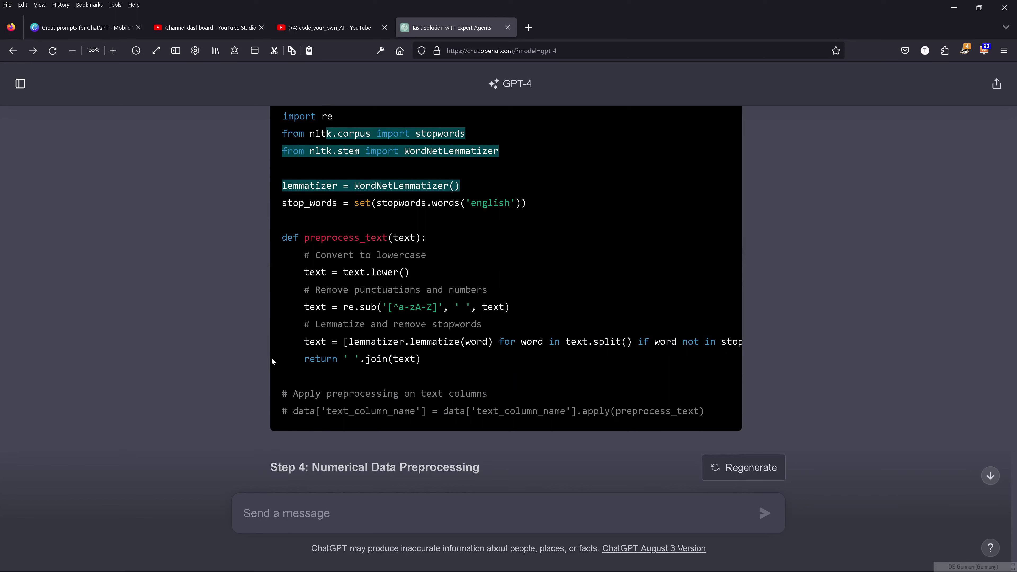
scroll(597, 307, up, 3)
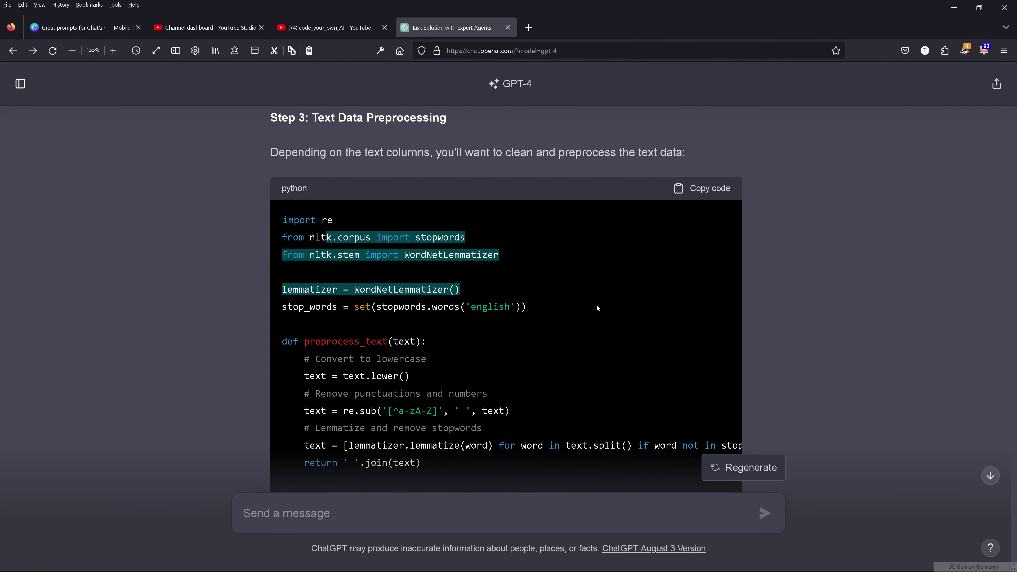
- Select the text preprocessing function through the scaling code, then clear the selection
click(582, 317)
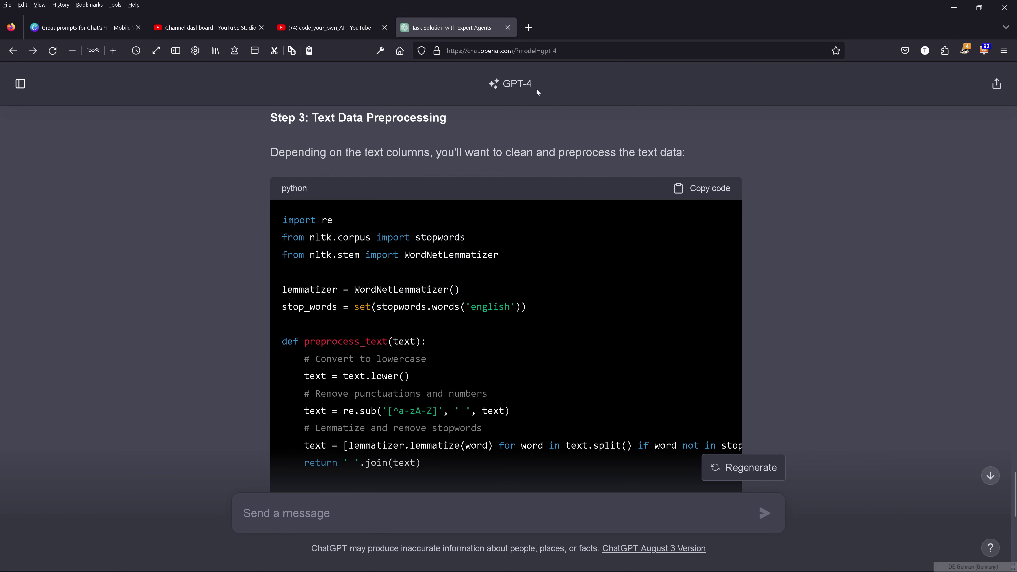
drag(322, 220, 455, 469)
drag(560, 333, 571, 401)
scroll(557, 327, down, 6)
click(571, 401)
scroll(570, 399, up, 4)
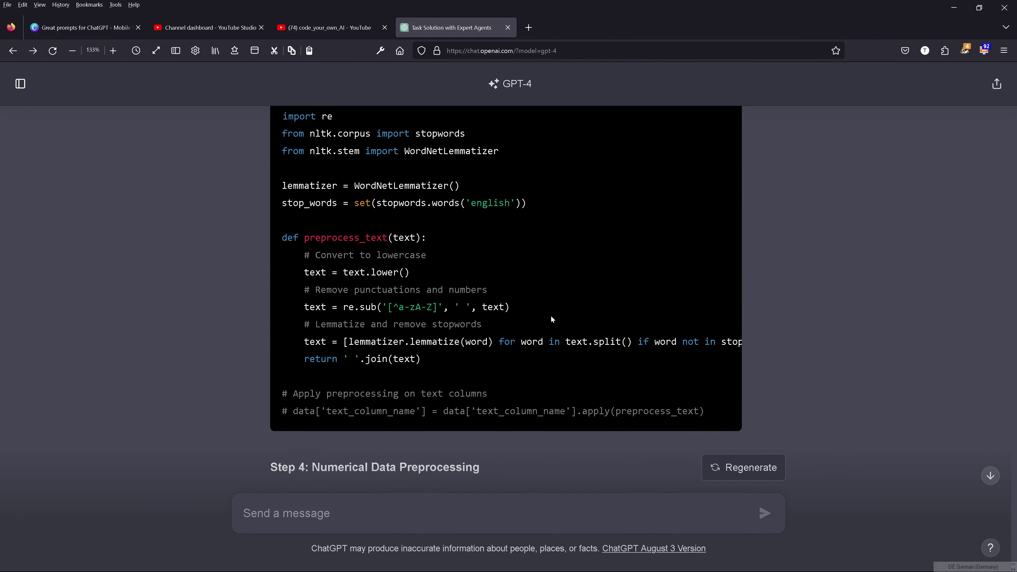
scroll(552, 319, down, 10)
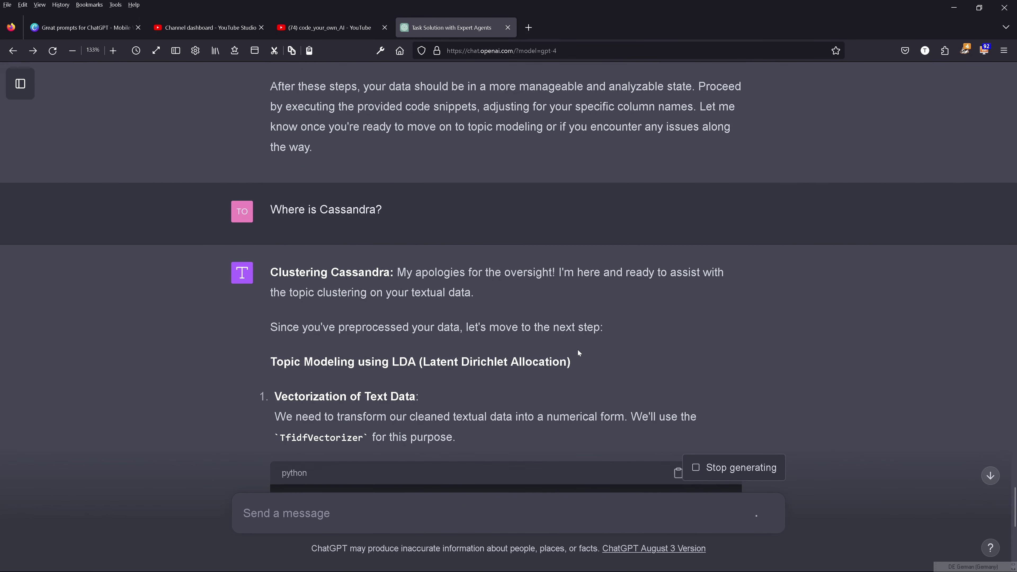
drag(392, 214, 282, 210)
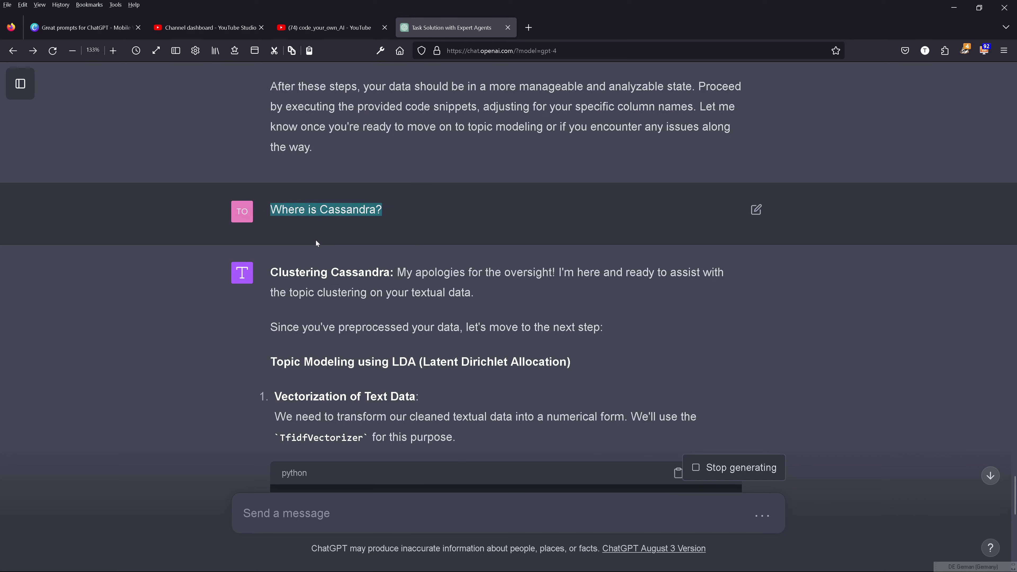
drag(397, 273, 545, 307)
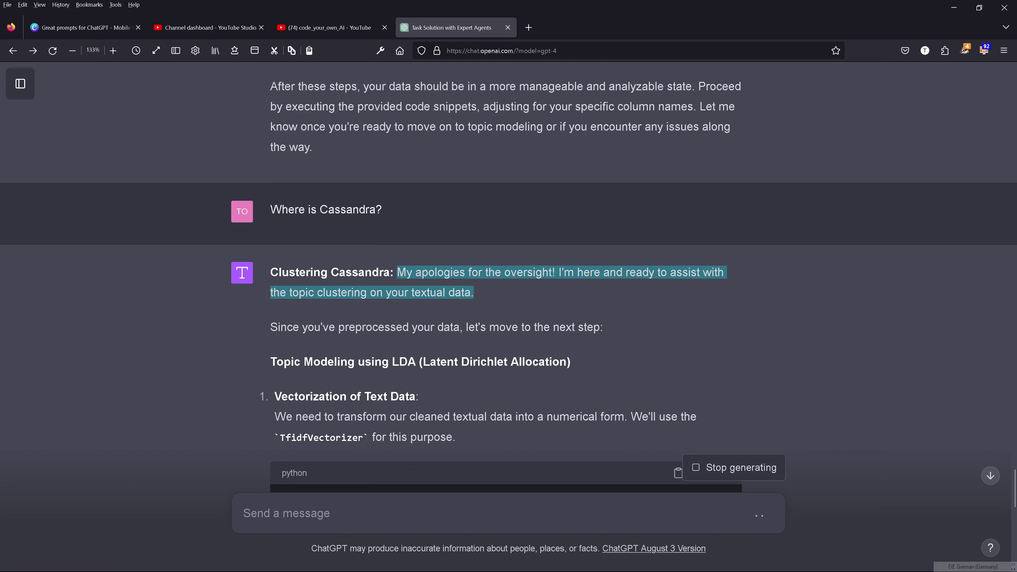
drag(323, 326, 650, 326)
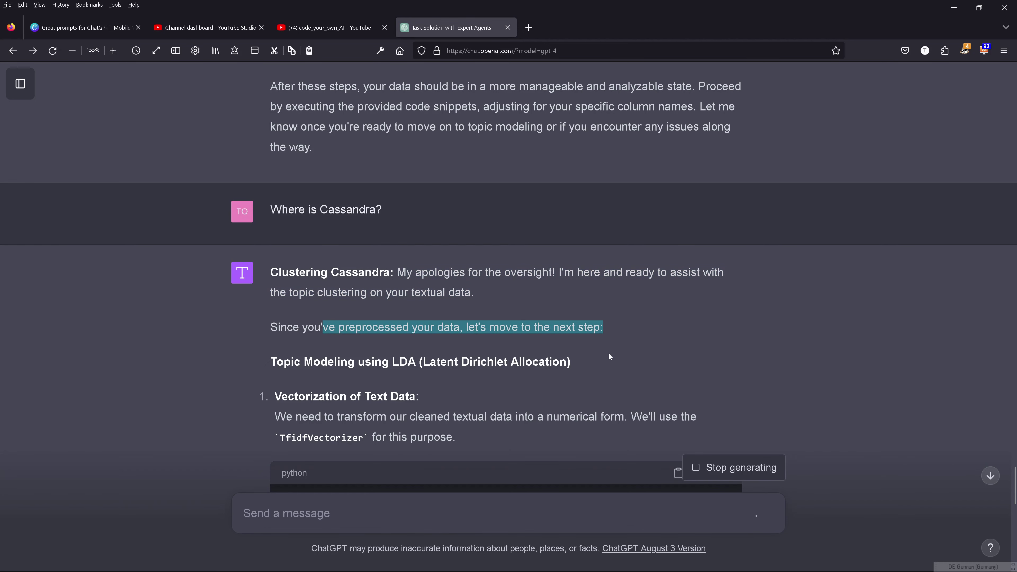
scroll(609, 354, down, 5)
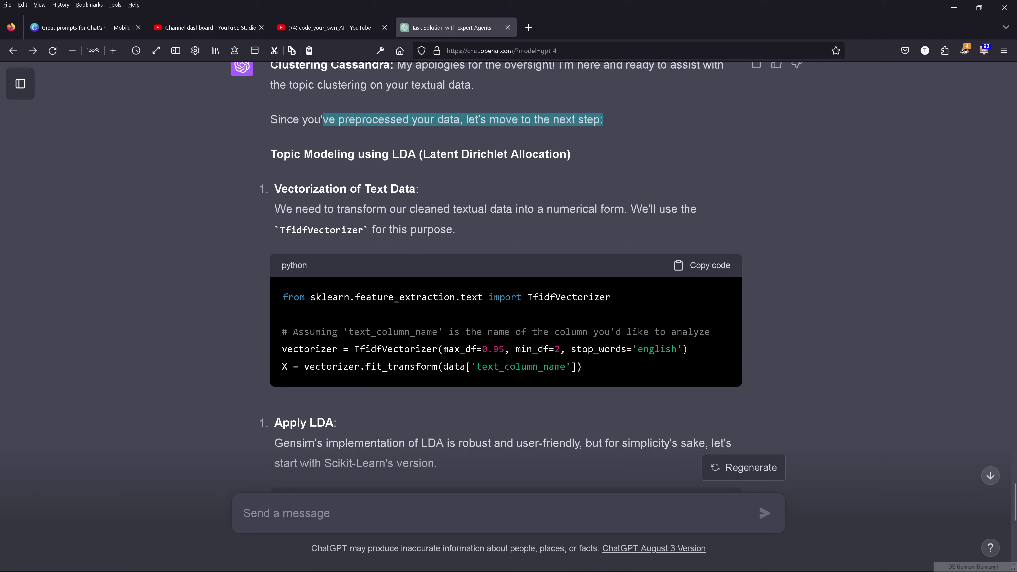
drag(527, 297, 640, 305)
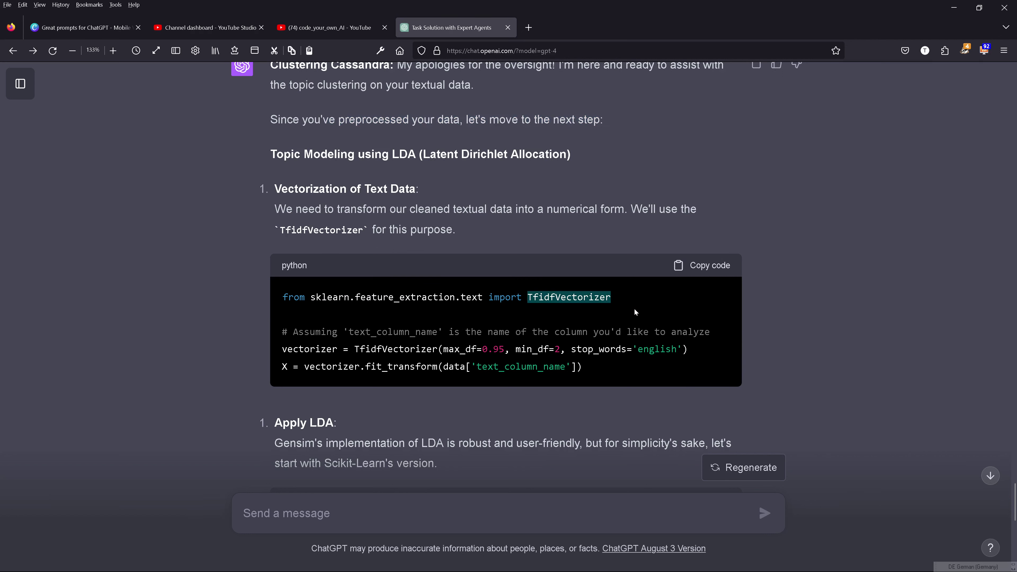
drag(355, 298, 311, 297)
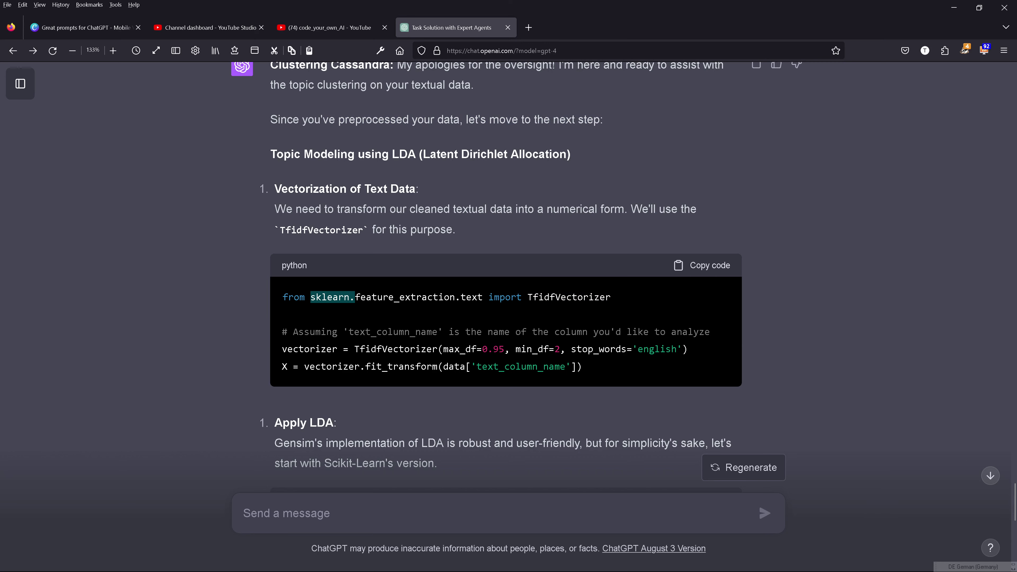
scroll(414, 349, down, 5)
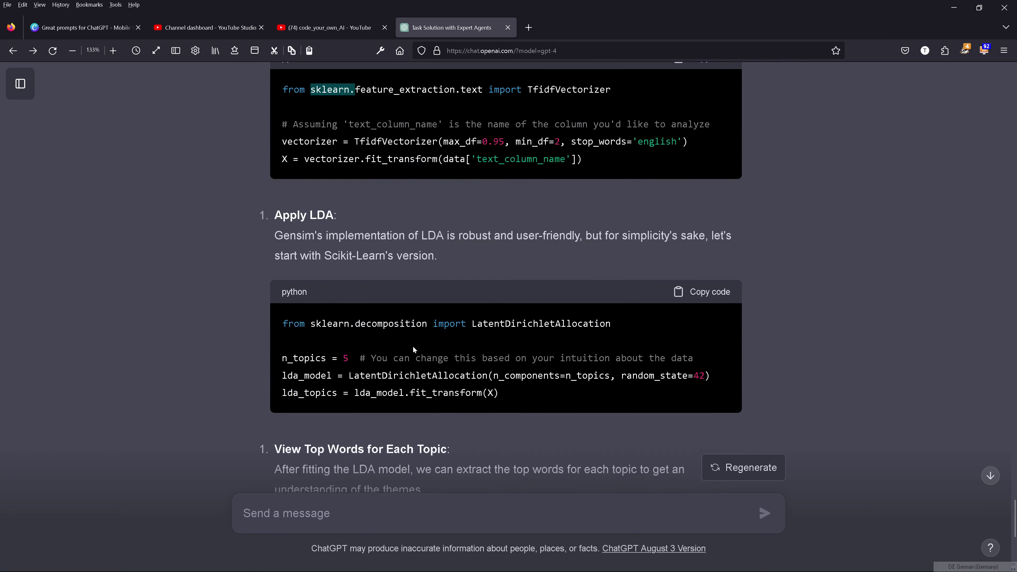
drag(416, 324, 511, 403)
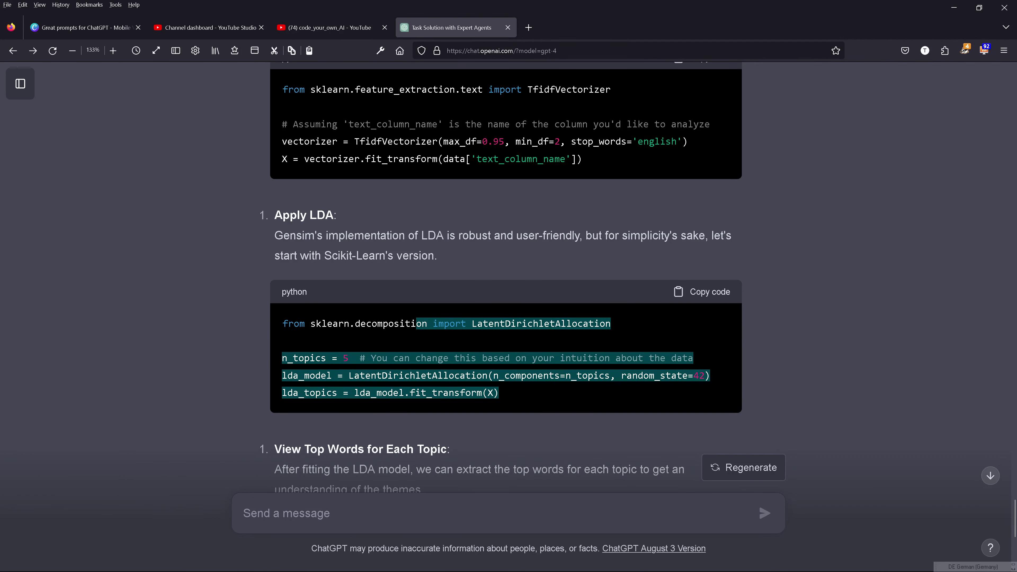
scroll(346, 303, down, 5)
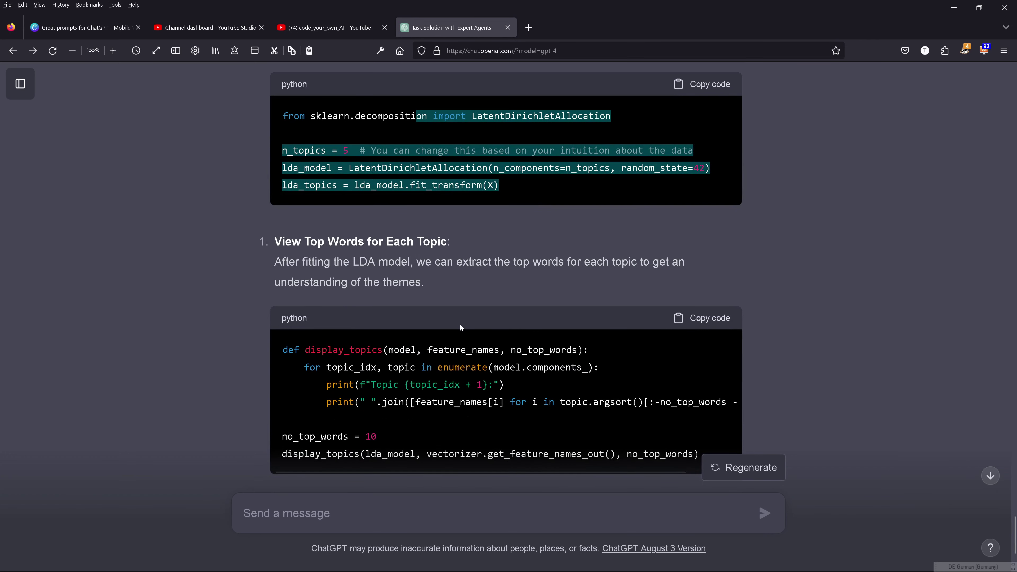
scroll(399, 274, down, 3)
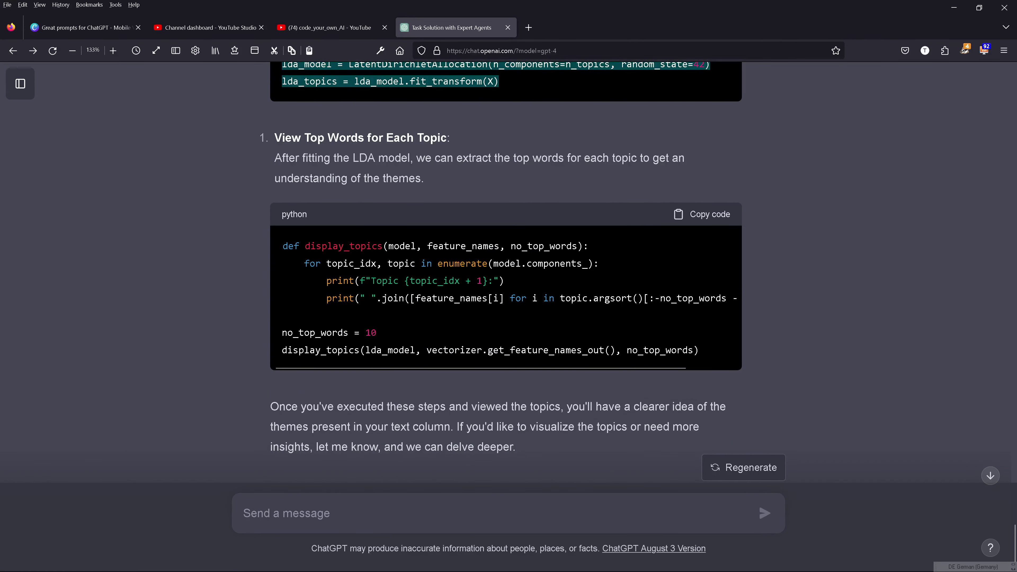
scroll(501, 351, down, 1)
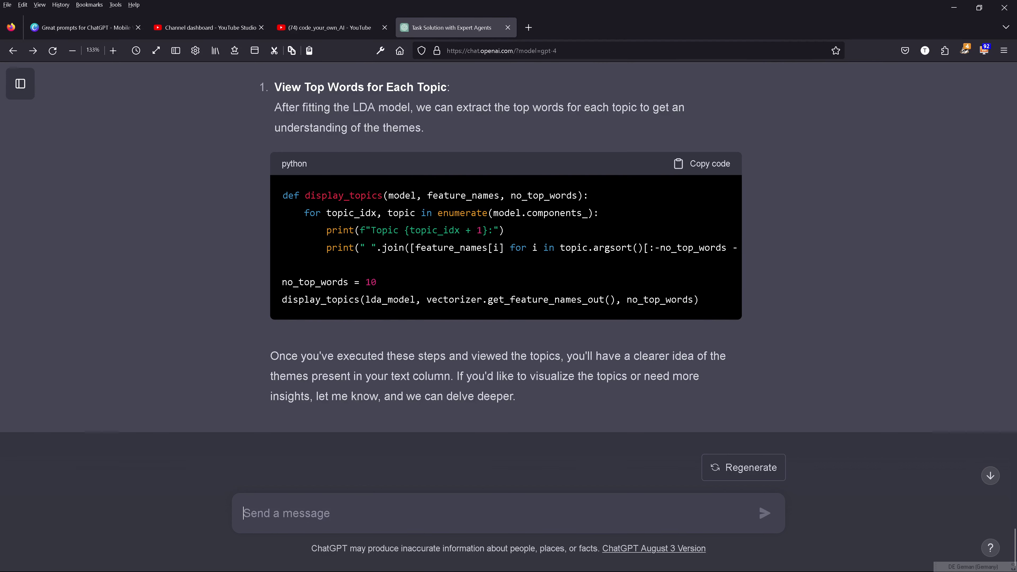
- Send 'continue' and read the pyLDAvis install, display code and intertopic distance map explanation
text(continue)
key(Return)
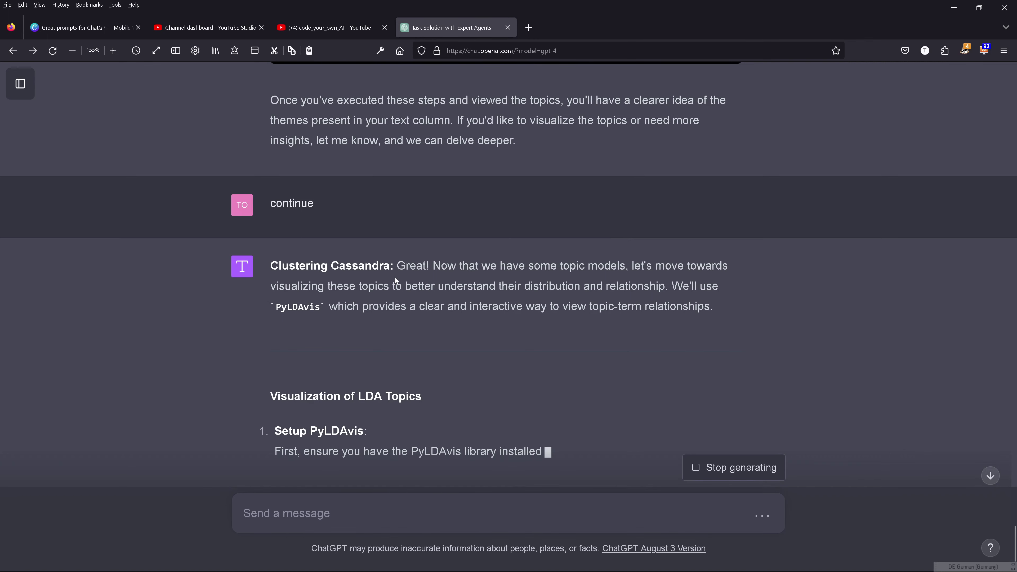
scroll(483, 288, down, 1)
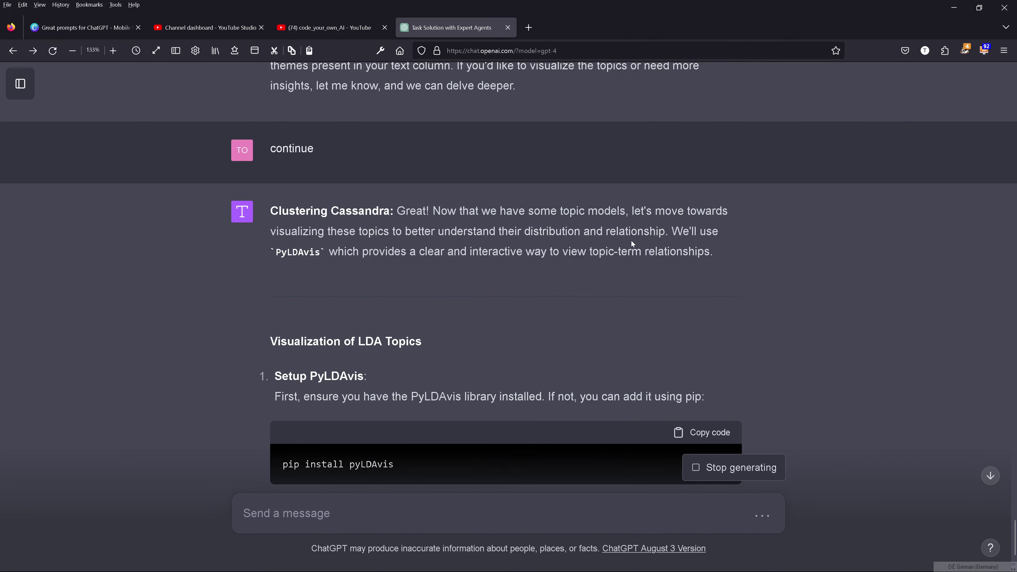
scroll(633, 244, down, 4)
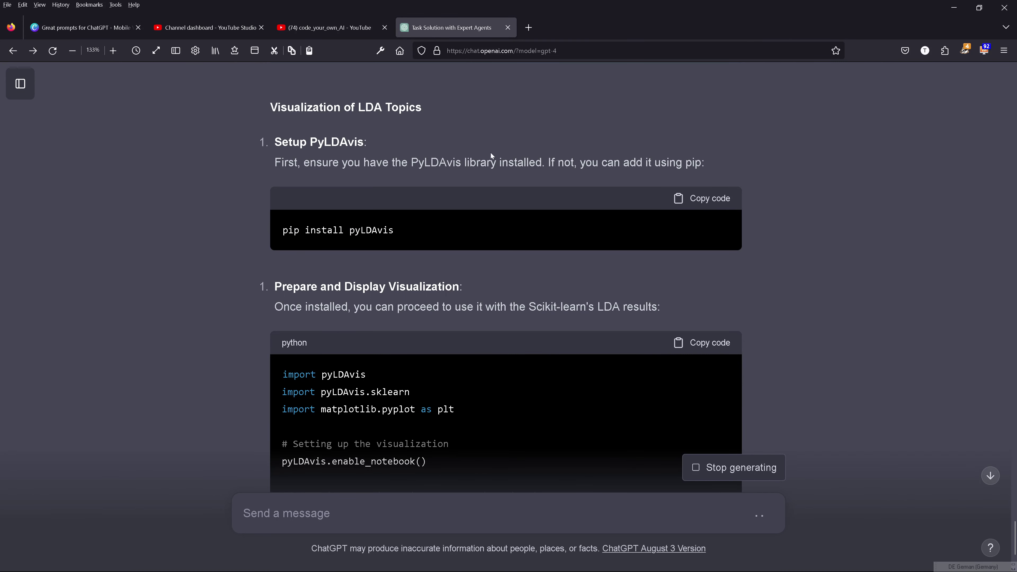
scroll(517, 188, down, 3)
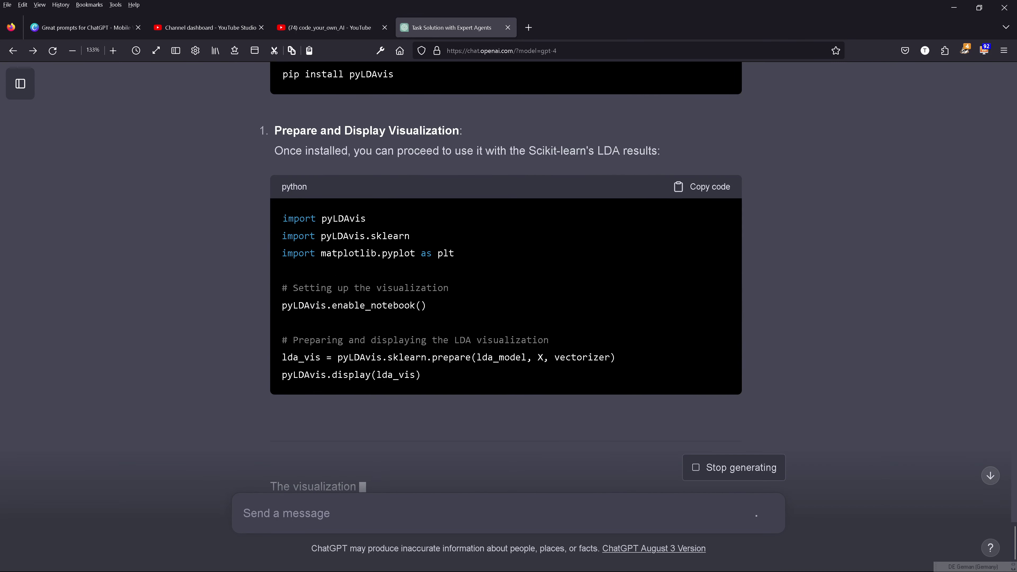
scroll(611, 269, down, 4)
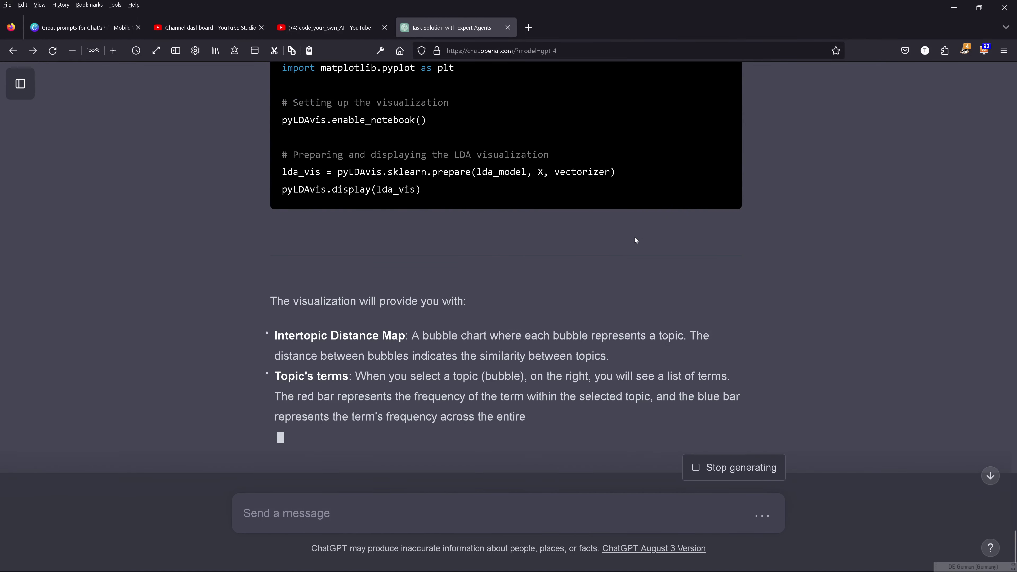
scroll(636, 241, down, 2)
scroll(635, 240, down, 1)
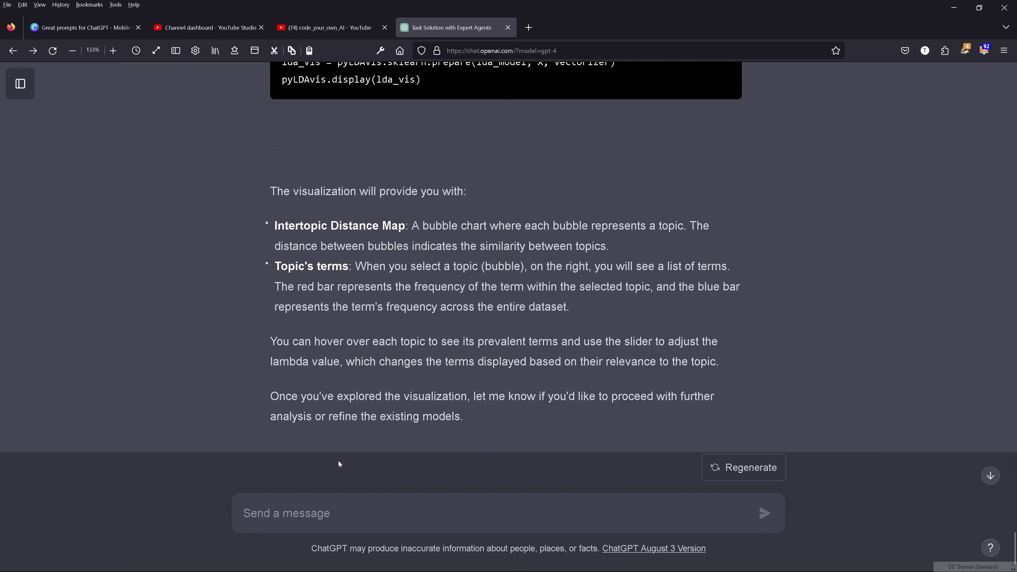
- Send 'continue' and mark the reply's sentence about checking the optimal topic count
text(co)
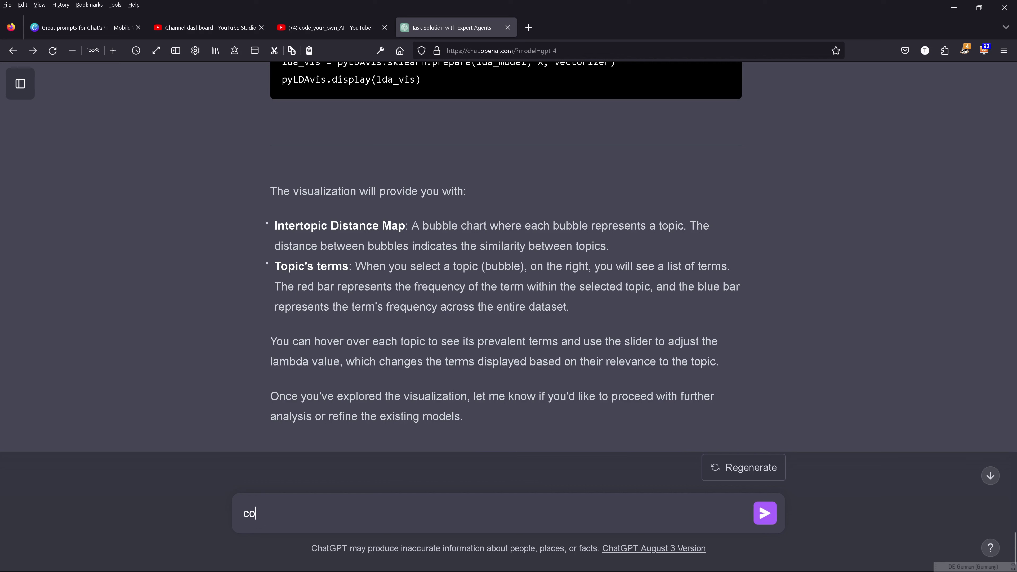
text(ntinue)
key(Return)
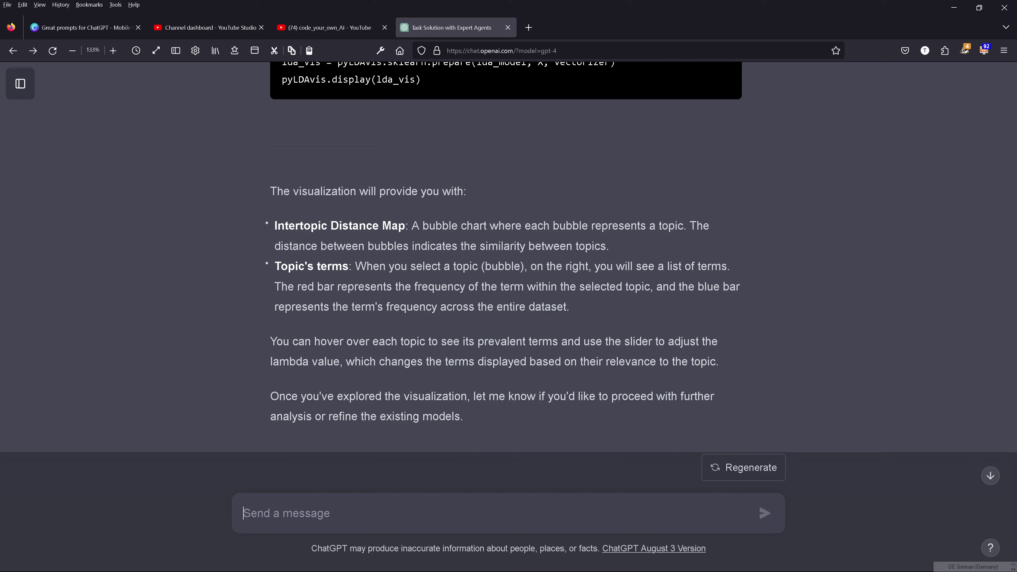
click(990, 477)
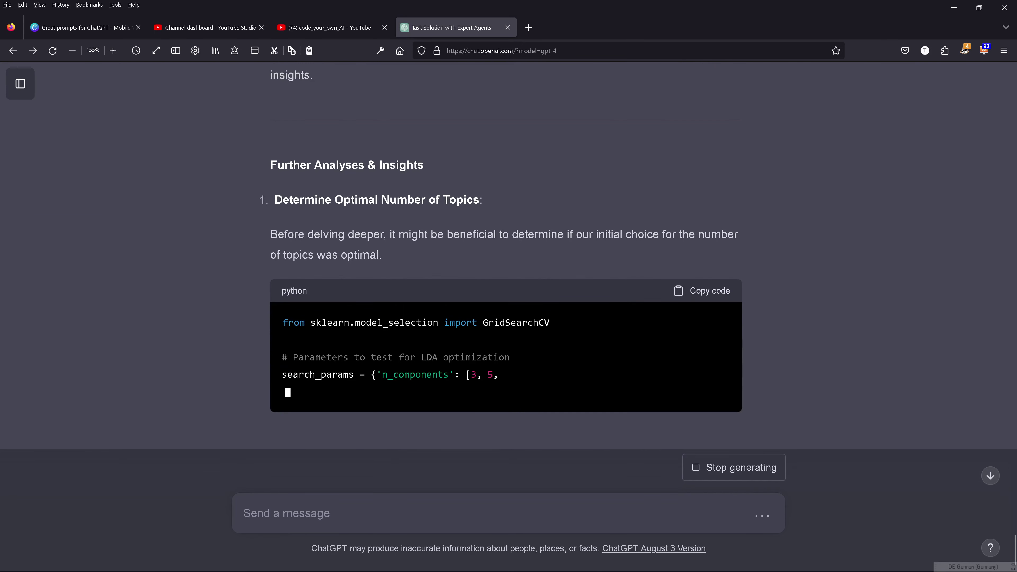
drag(418, 235, 523, 249)
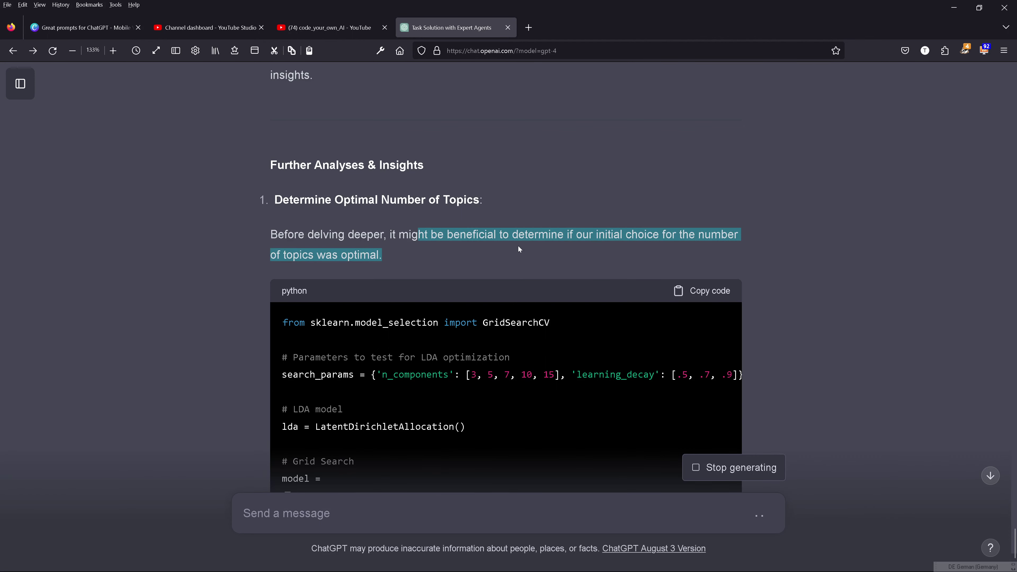
scroll(519, 245, down, 3)
scroll(519, 249, down, 3)
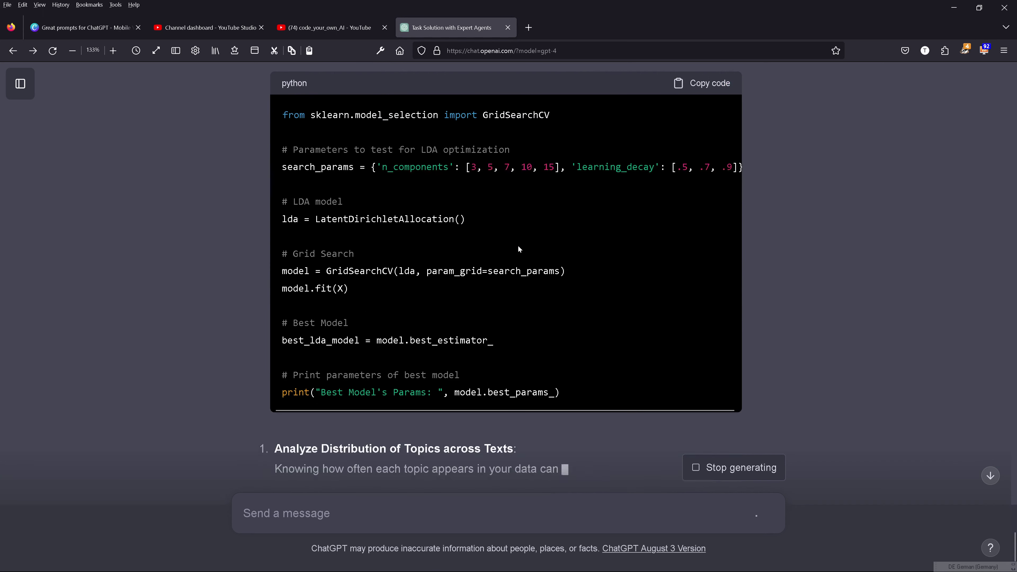
- Scroll through the dominant-topic counts, topic deep dive and seaborn correlation heatmap sections
scroll(481, 288, up, 3)
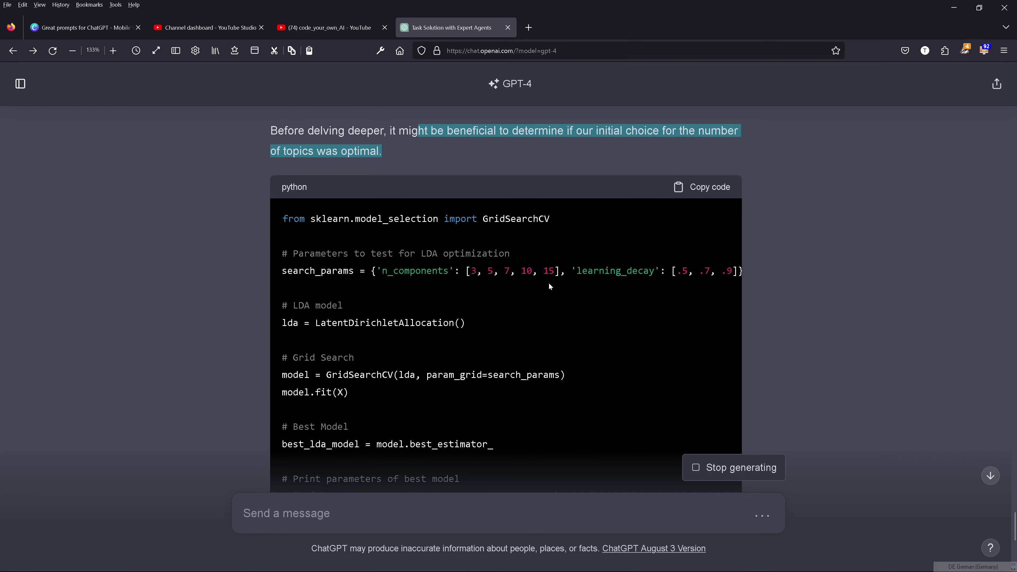
scroll(550, 286, down, 6)
scroll(551, 239, down, 3)
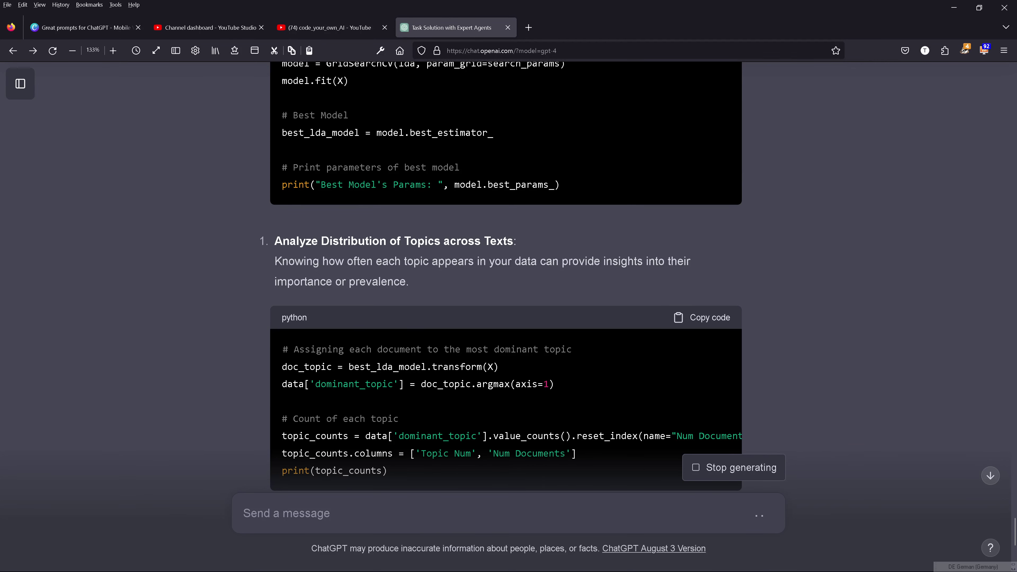
scroll(506, 277, down, 6)
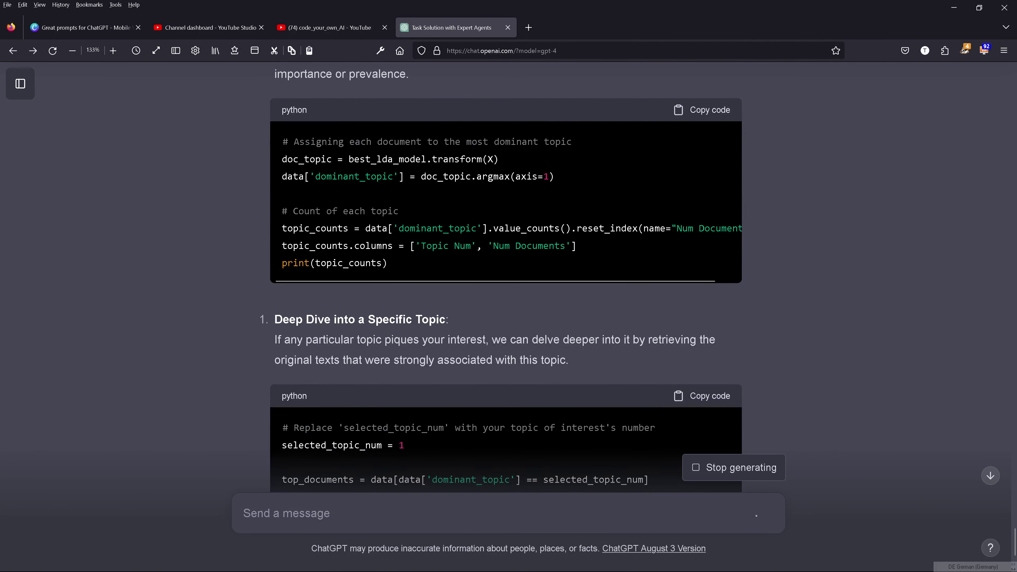
scroll(419, 268, down, 3)
scroll(419, 268, down, 2)
scroll(419, 268, down, 4)
scroll(474, 259, down, 1)
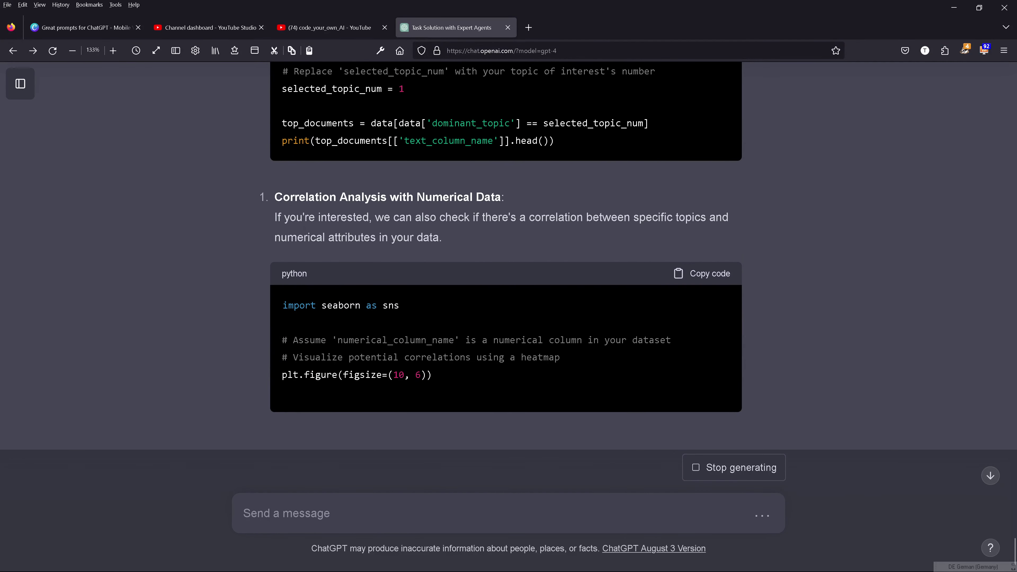
scroll(482, 251, down, 1)
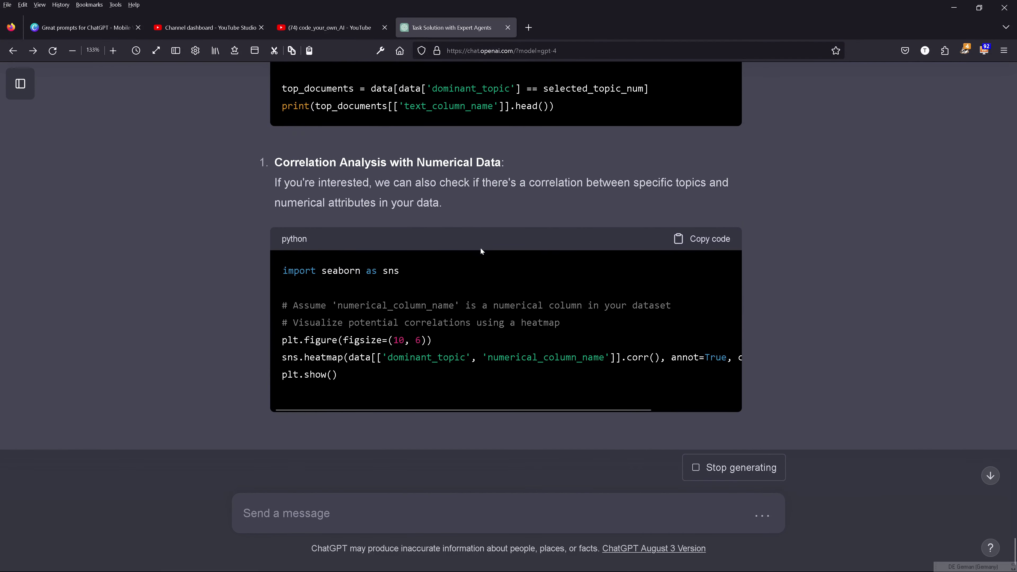
scroll(481, 249, down, 3)
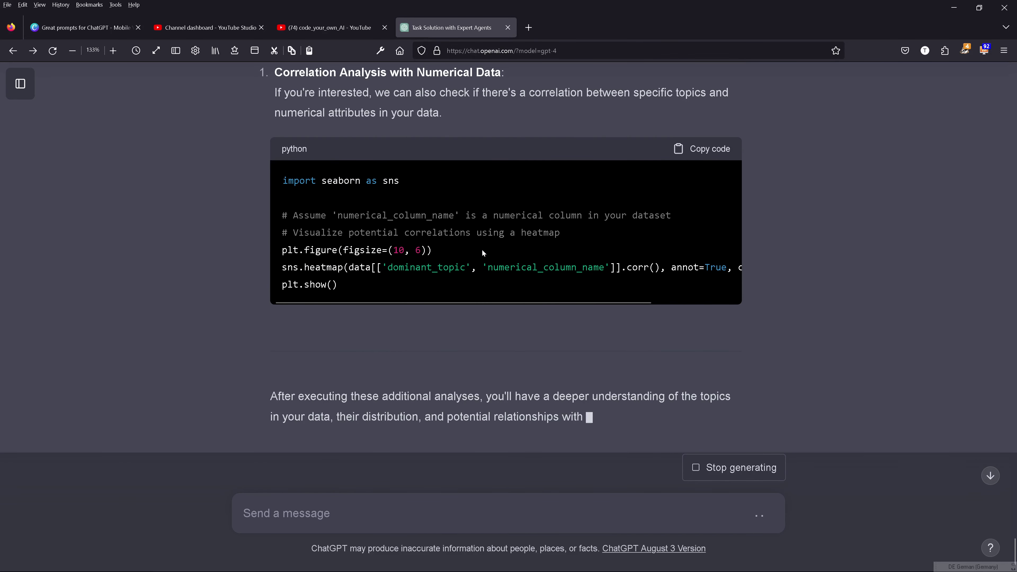
scroll(483, 251, down, 1)
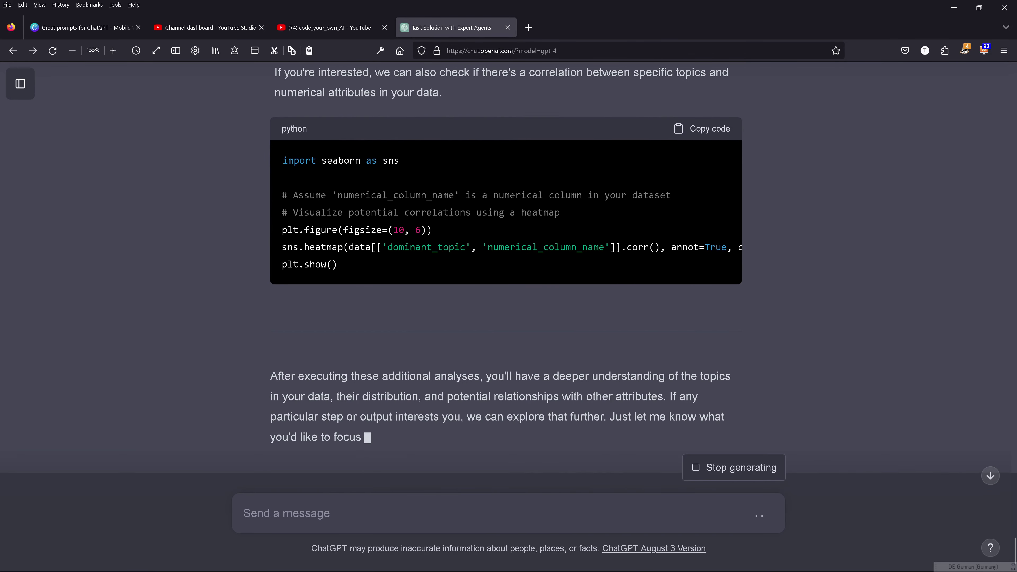
scroll(483, 256, down, 1)
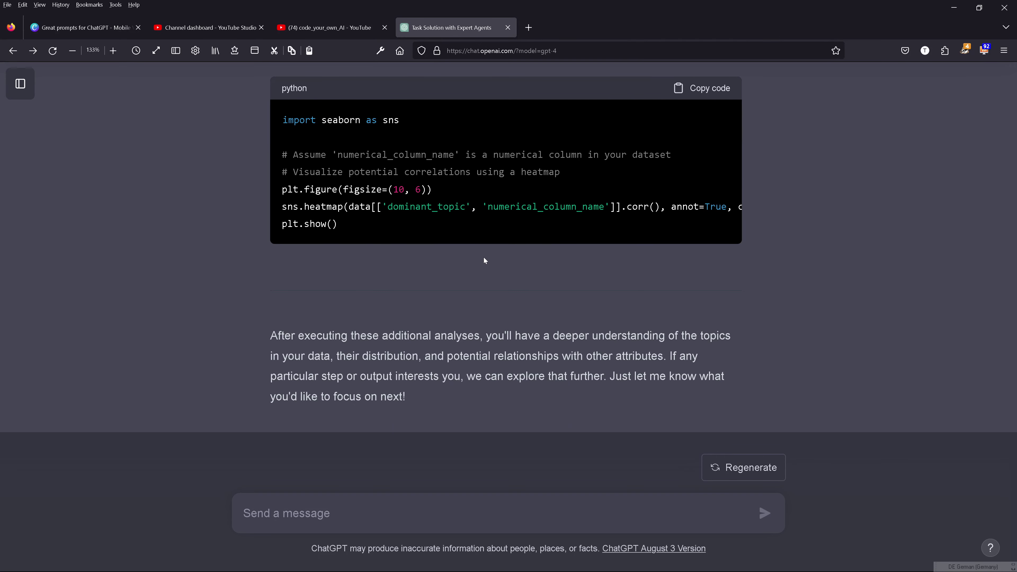
scroll(484, 258, up, 15)
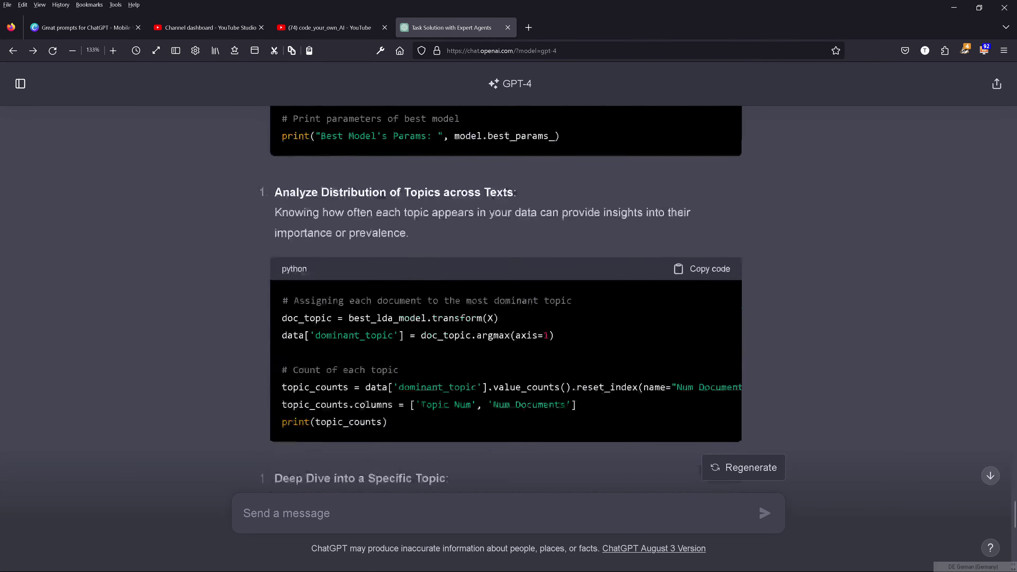
scroll(484, 261, up, 10)
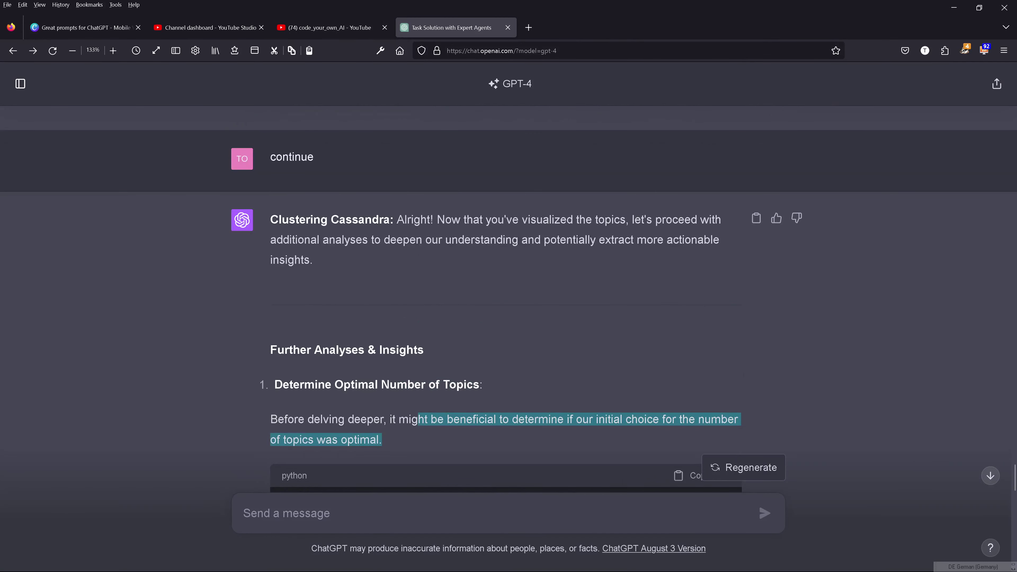
drag(270, 220, 381, 232)
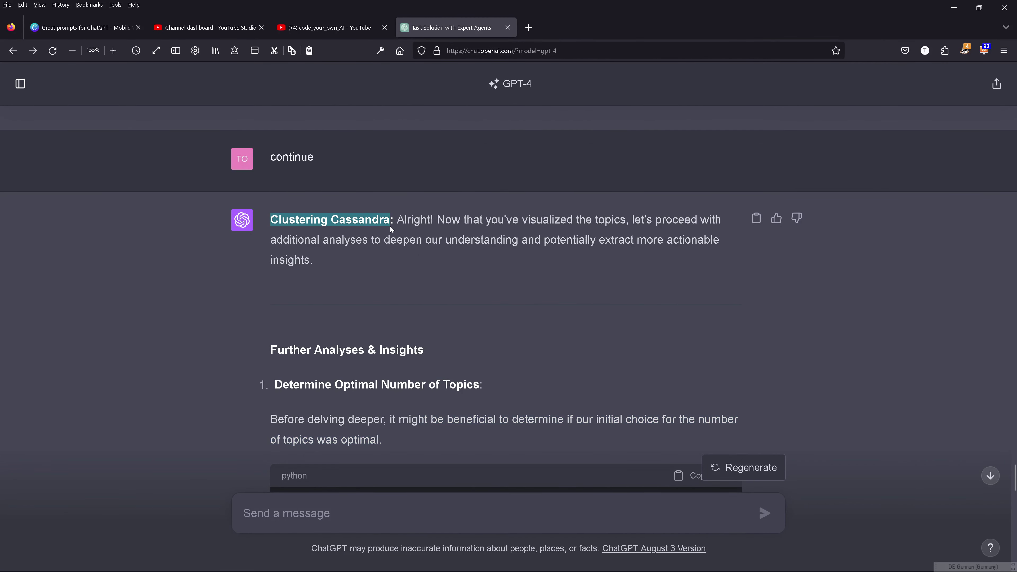